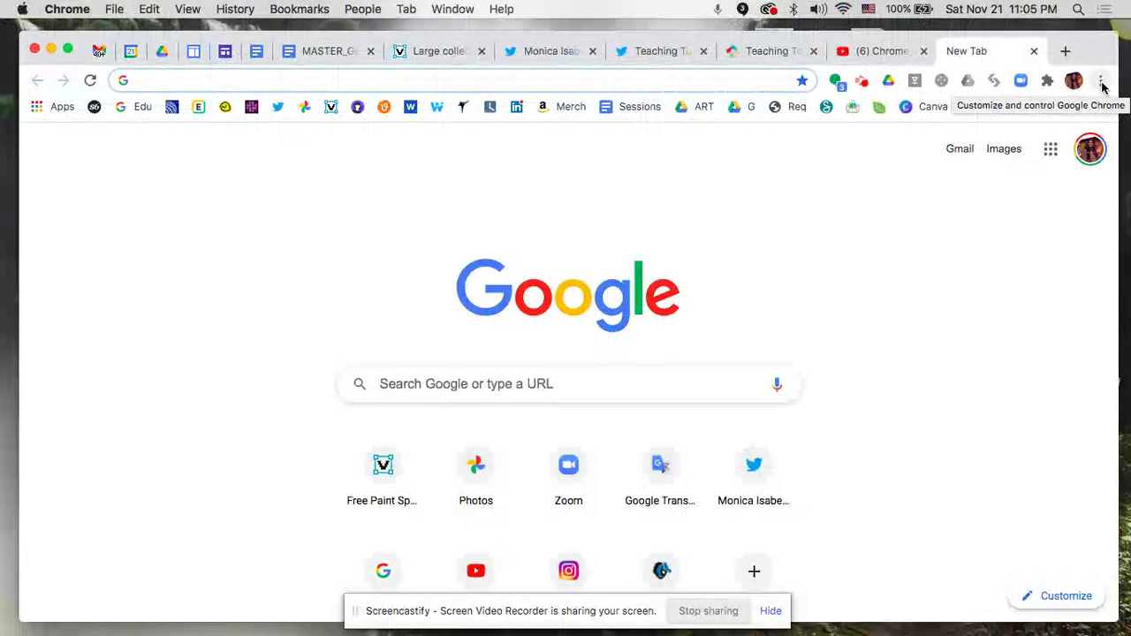
Step: Open the Bookmark Manager
{"action": "left_click", "coordinate": [1101, 81]}
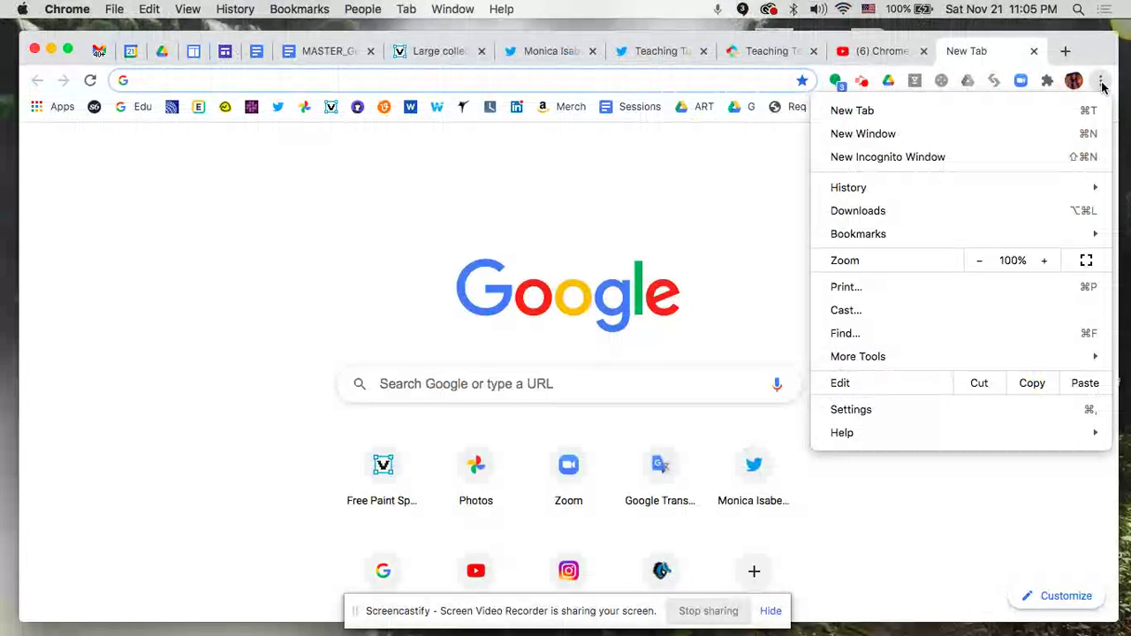
{"action": "mouse_move", "coordinate": [1104, 237]}
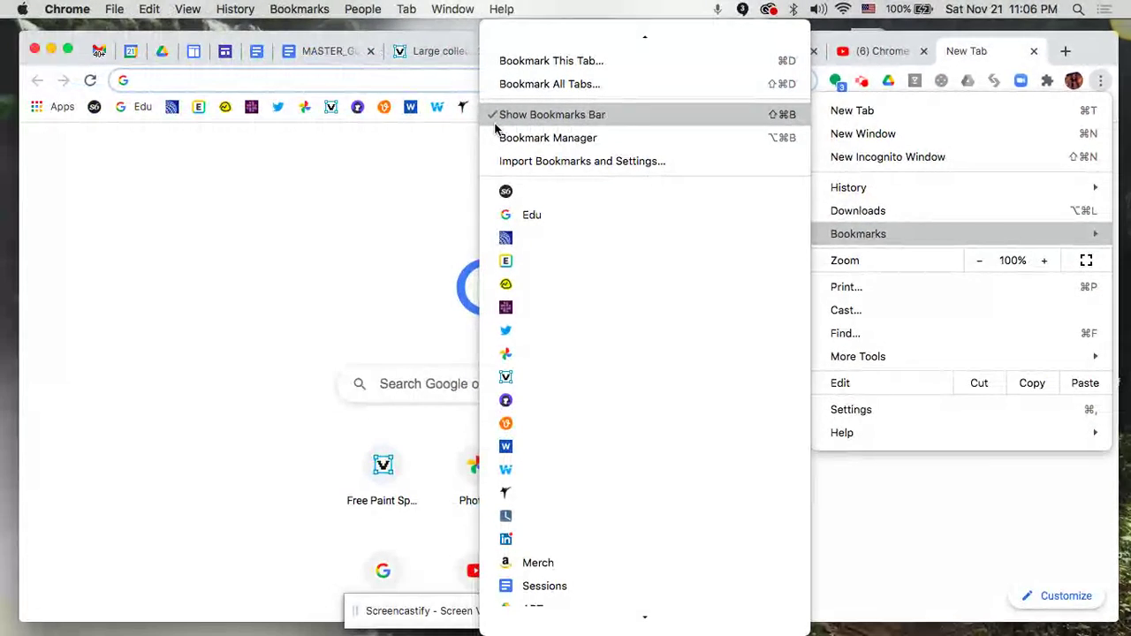
{"action": "left_click", "coordinate": [89, 108]}
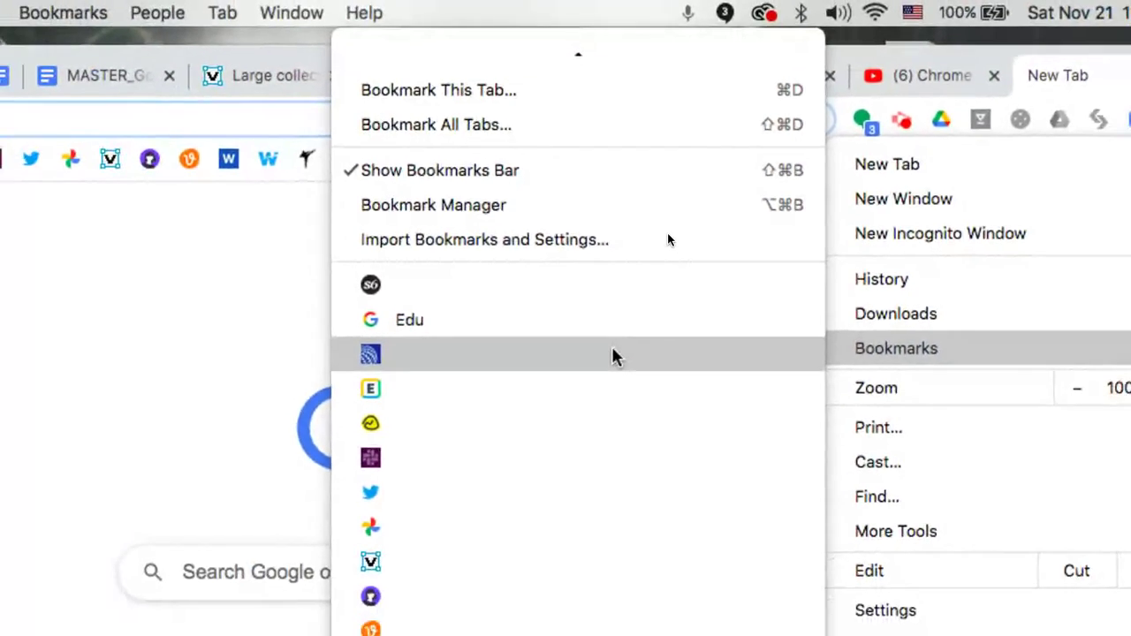
{"action": "scroll", "coordinate": [636, 405], "scroll_direction": "down", "scroll_amount": 5}
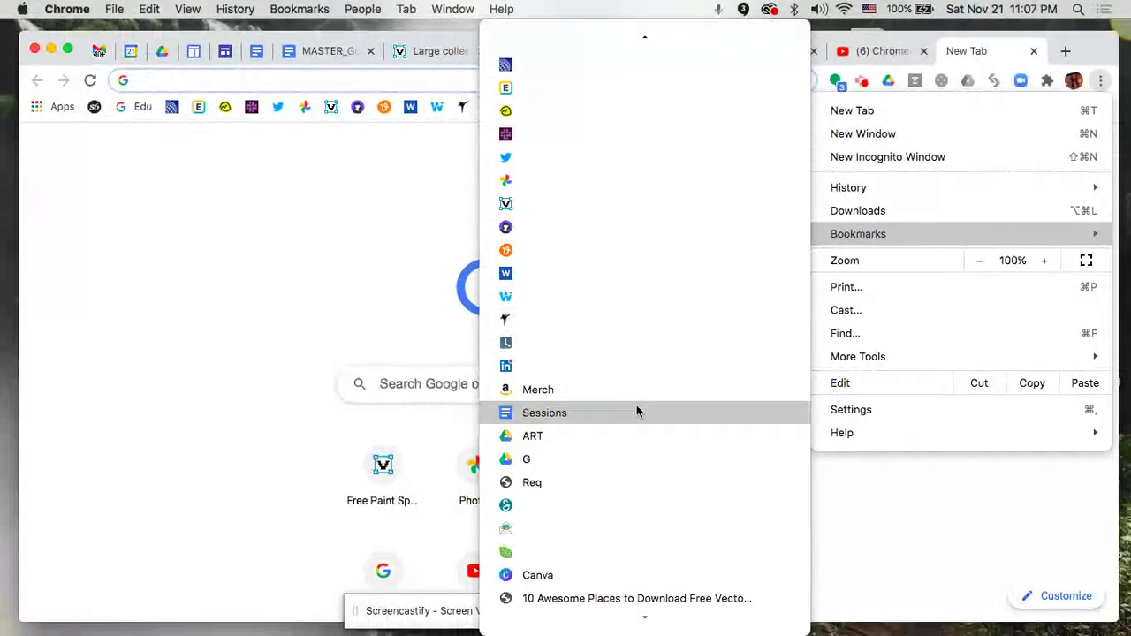
{"action": "scroll", "coordinate": [636, 404], "scroll_direction": "up", "scroll_amount": 5}
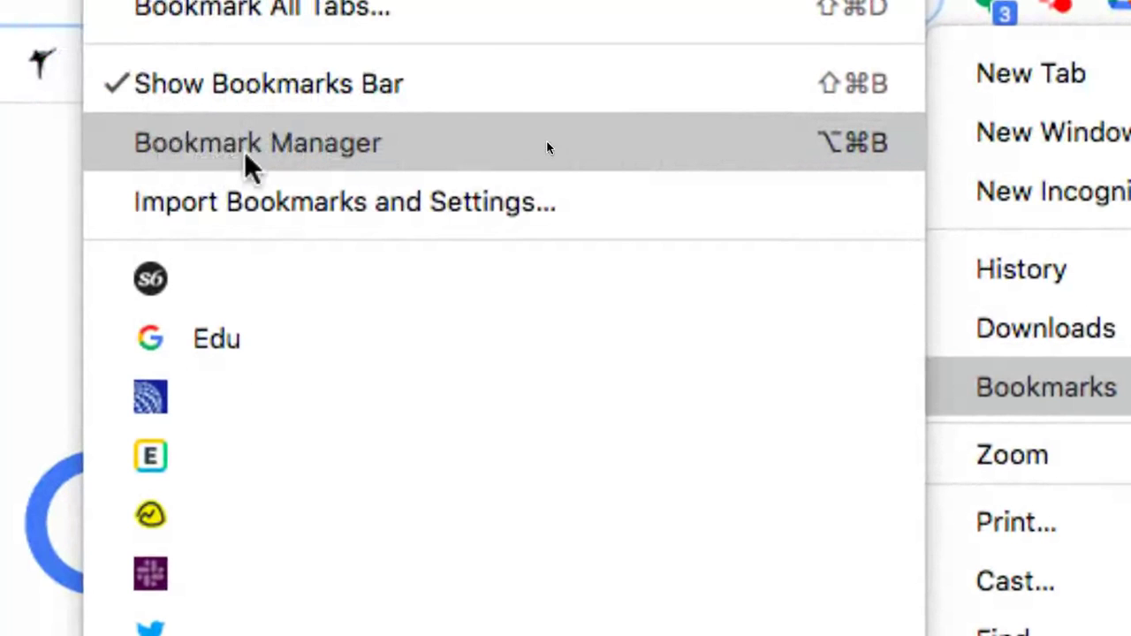
{"action": "left_click", "coordinate": [343, 165]}
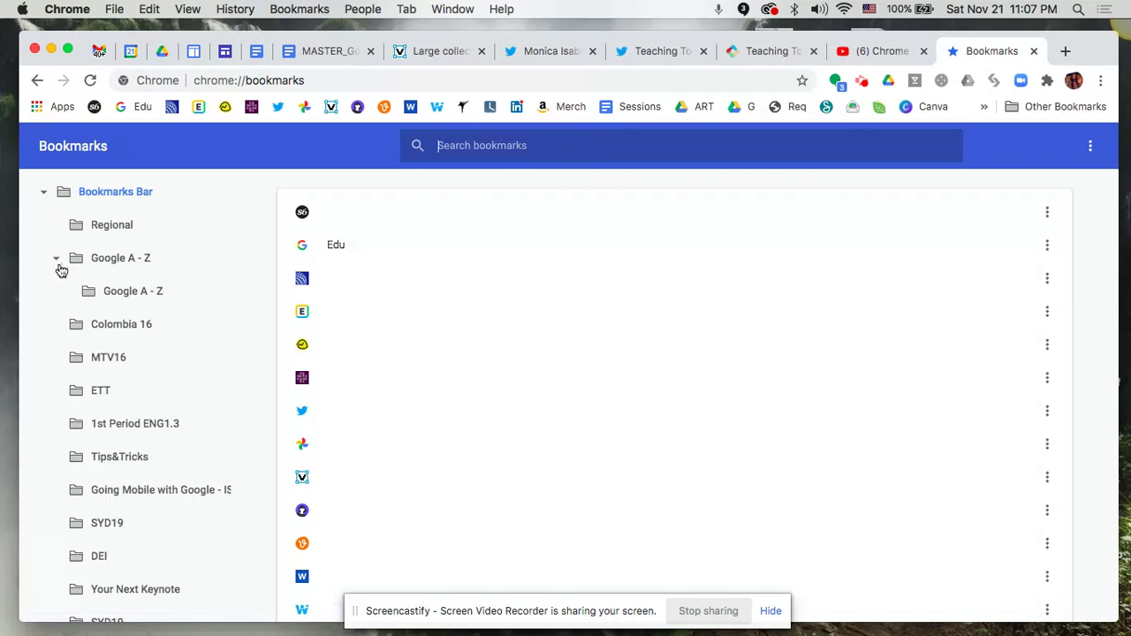
Step: Browse the bookmark folders, open the YCLL folder and look through its saved bookmarks
{"action": "scroll", "coordinate": [53, 291], "scroll_direction": "down", "scroll_amount": 10}
{"action": "scroll", "coordinate": [51, 290], "scroll_direction": "down", "scroll_amount": 4}
{"action": "scroll", "coordinate": [51, 291], "scroll_direction": "up", "scroll_amount": 1}
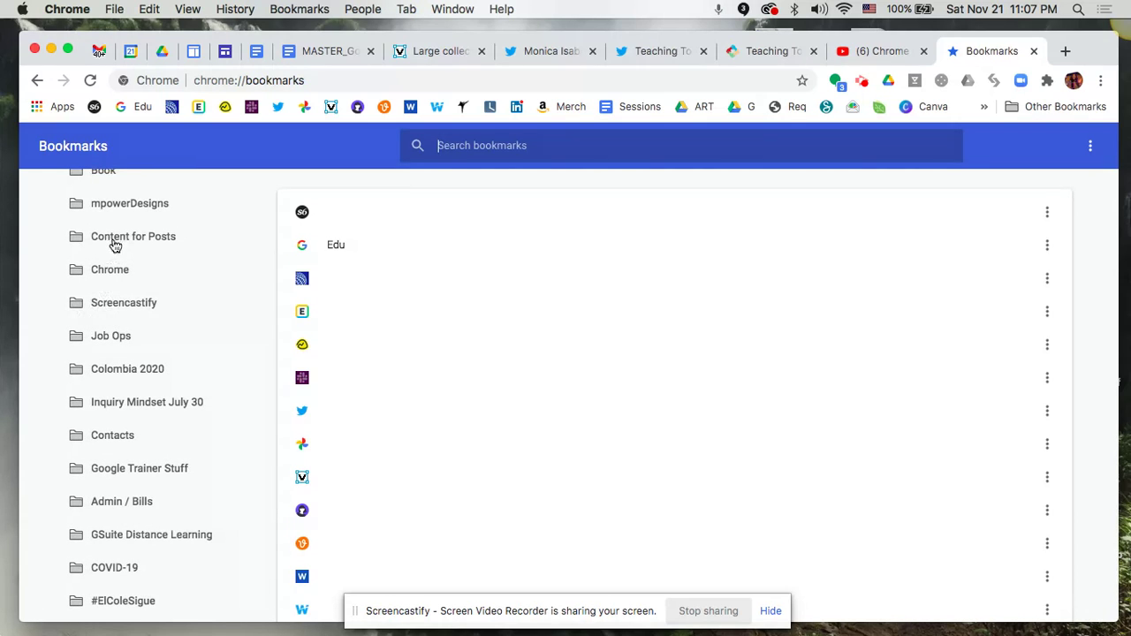
{"action": "scroll", "coordinate": [111, 244], "scroll_direction": "up", "scroll_amount": 3}
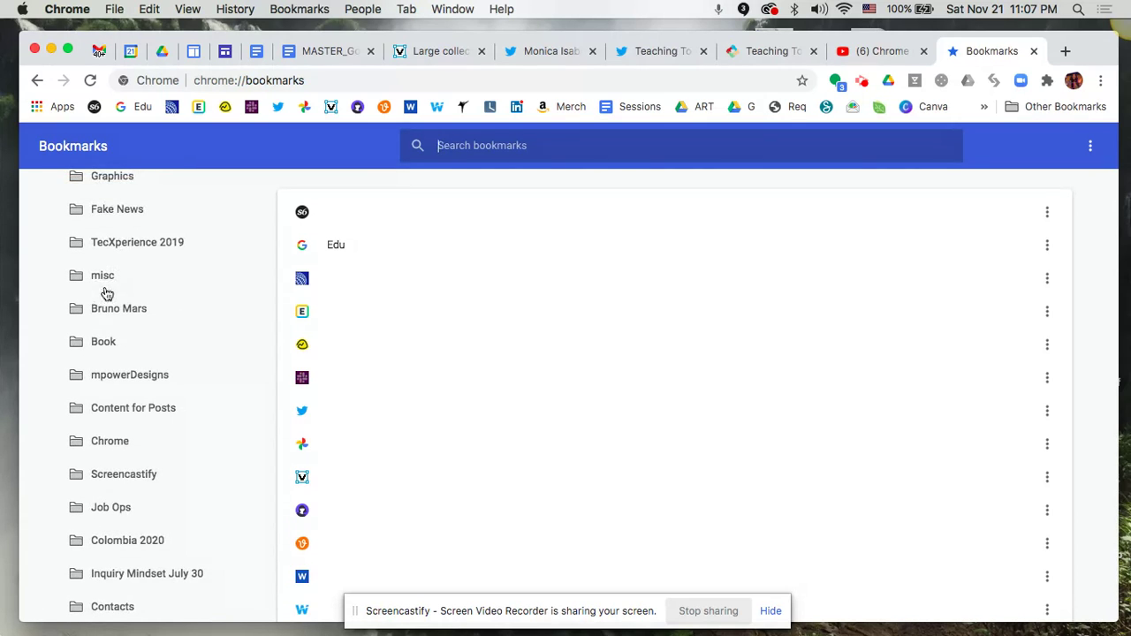
{"action": "scroll", "coordinate": [103, 293], "scroll_direction": "up", "scroll_amount": 5}
{"action": "scroll", "coordinate": [103, 292], "scroll_direction": "up", "scroll_amount": 1}
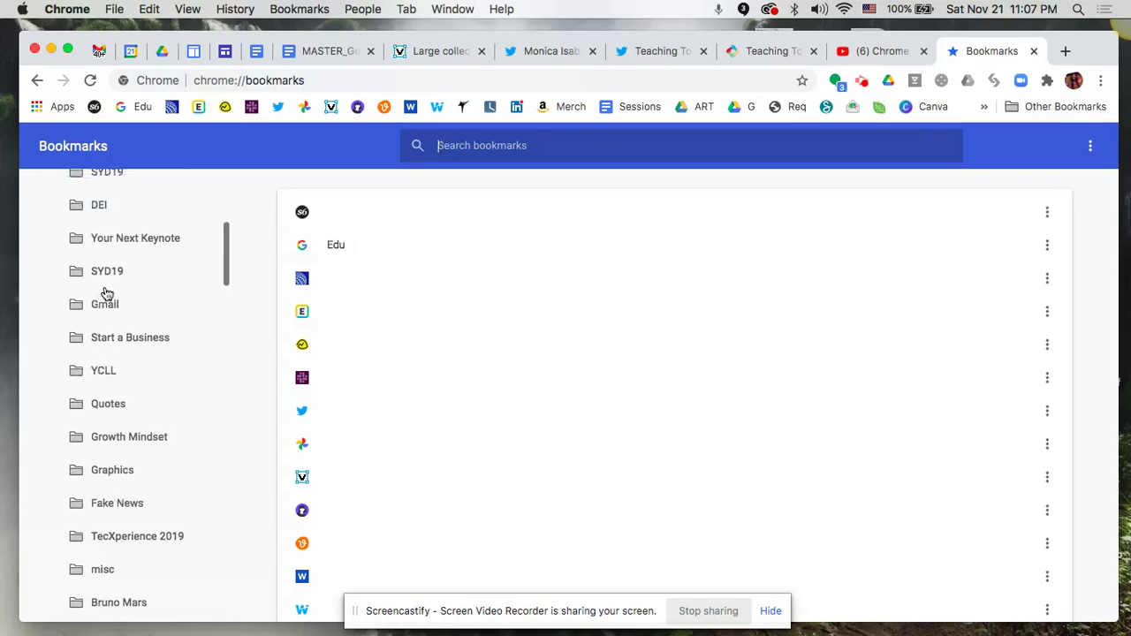
{"action": "scroll", "coordinate": [100, 361], "scroll_direction": "up", "scroll_amount": 3}
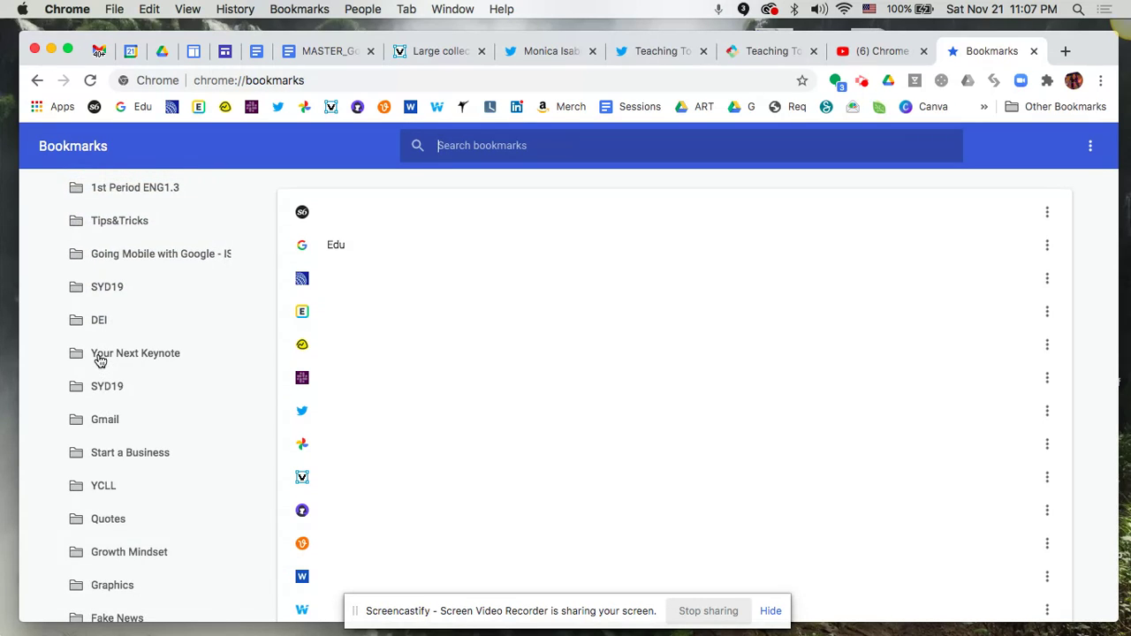
{"action": "scroll", "coordinate": [99, 379], "scroll_direction": "down", "scroll_amount": 2}
{"action": "left_click", "coordinate": [102, 424]}
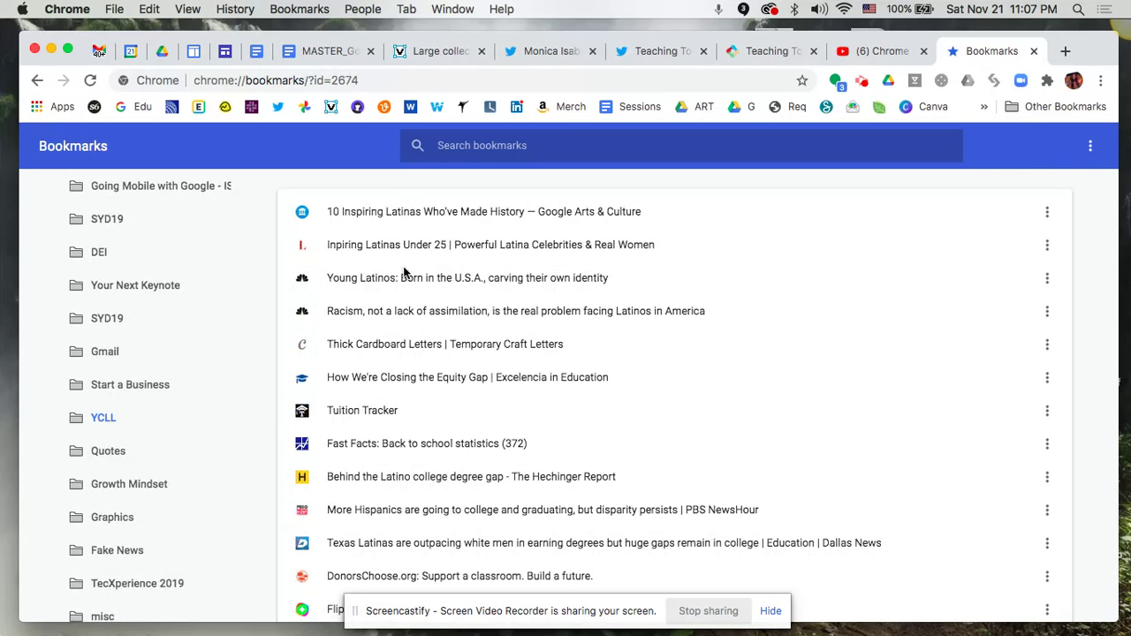
{"action": "scroll", "coordinate": [394, 471], "scroll_direction": "down", "scroll_amount": 5}
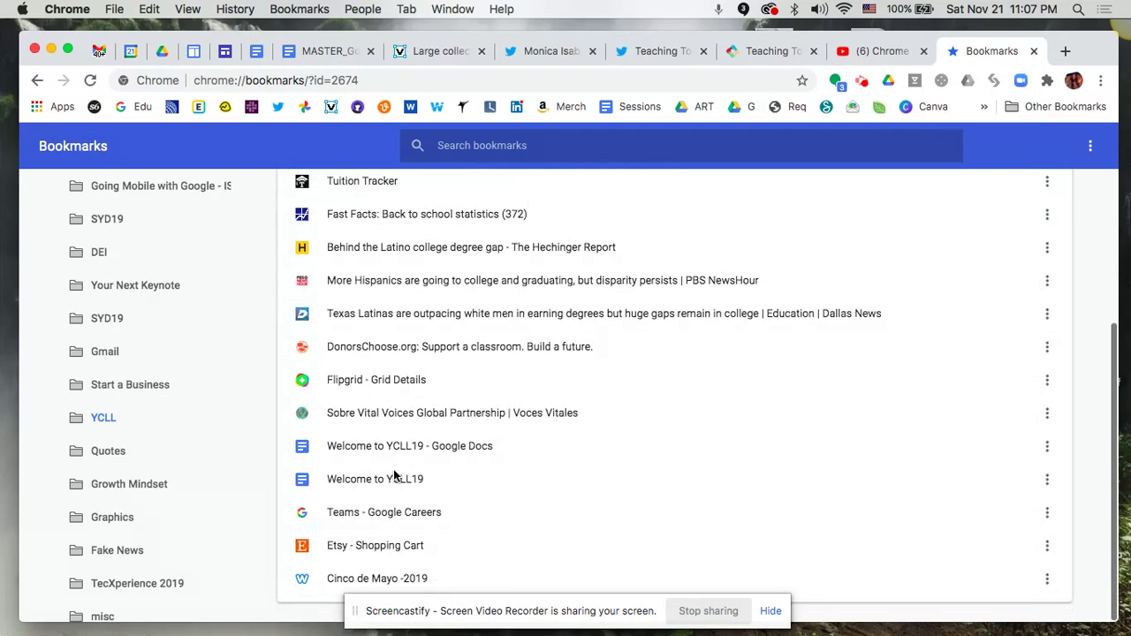
{"action": "scroll", "coordinate": [394, 474], "scroll_direction": "up", "scroll_amount": 5}
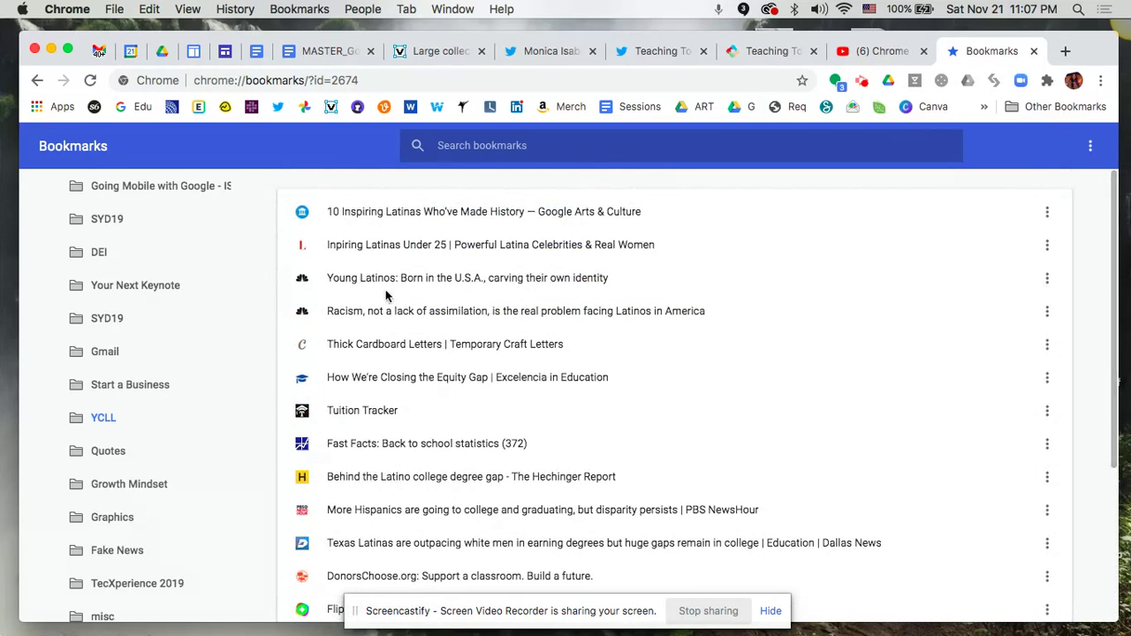
Step: Open the Going Mobile with Google - ISTE folder and look through its bookmarks
{"action": "scroll", "coordinate": [147, 375], "scroll_direction": "up", "scroll_amount": 4}
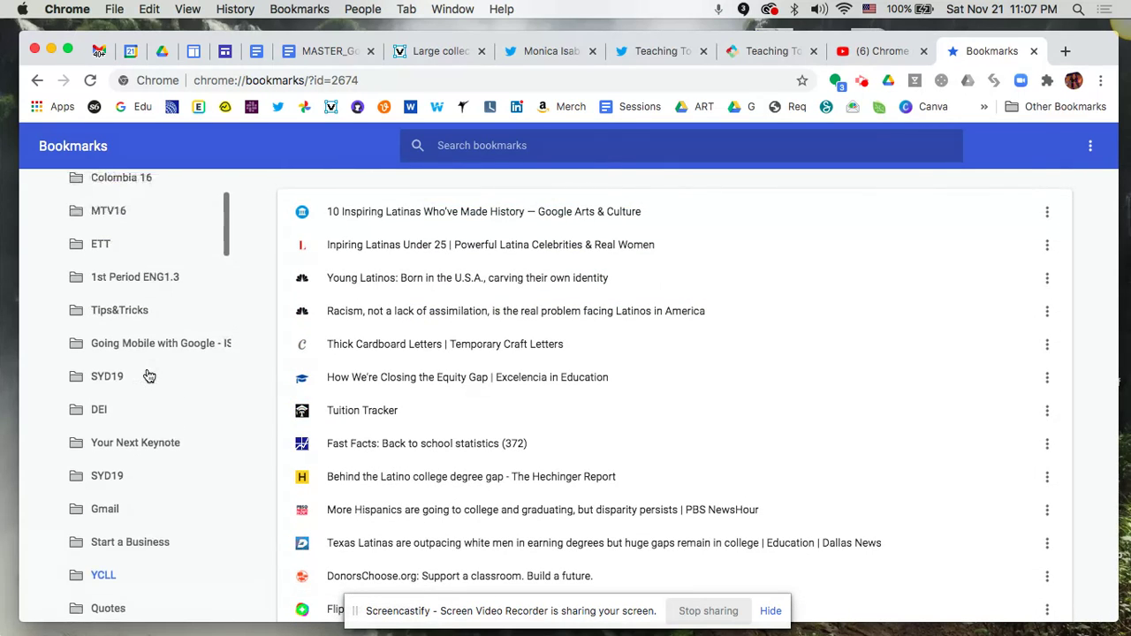
{"action": "scroll", "coordinate": [150, 376], "scroll_direction": "up", "scroll_amount": 1}
{"action": "scroll", "coordinate": [120, 267], "scroll_direction": "up", "scroll_amount": 2}
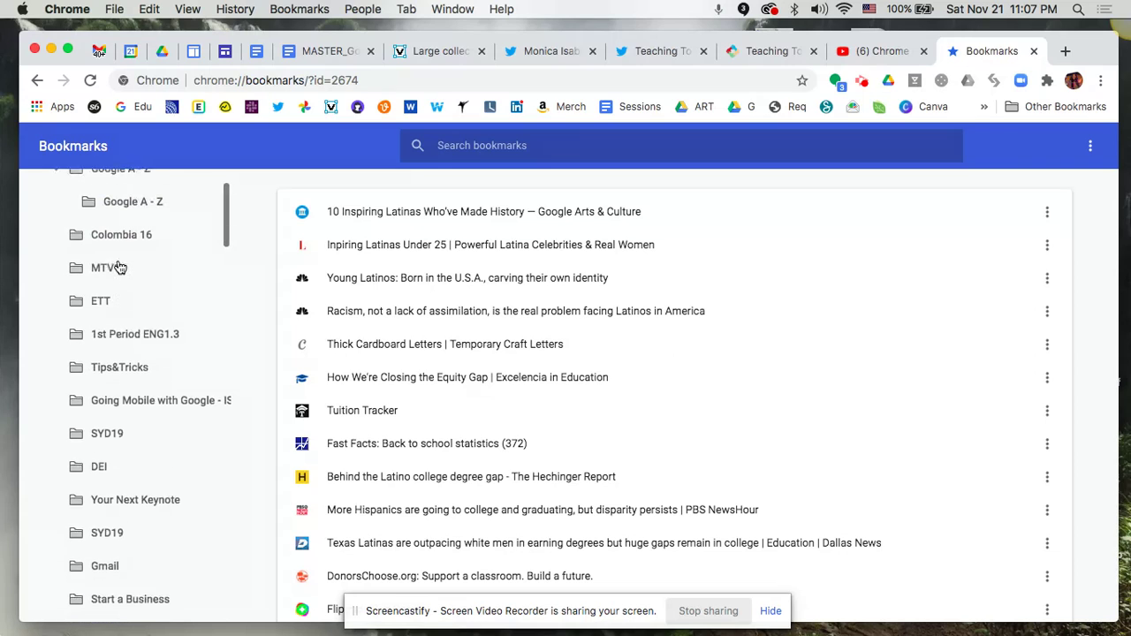
{"action": "scroll", "coordinate": [120, 265], "scroll_direction": "up", "scroll_amount": 1}
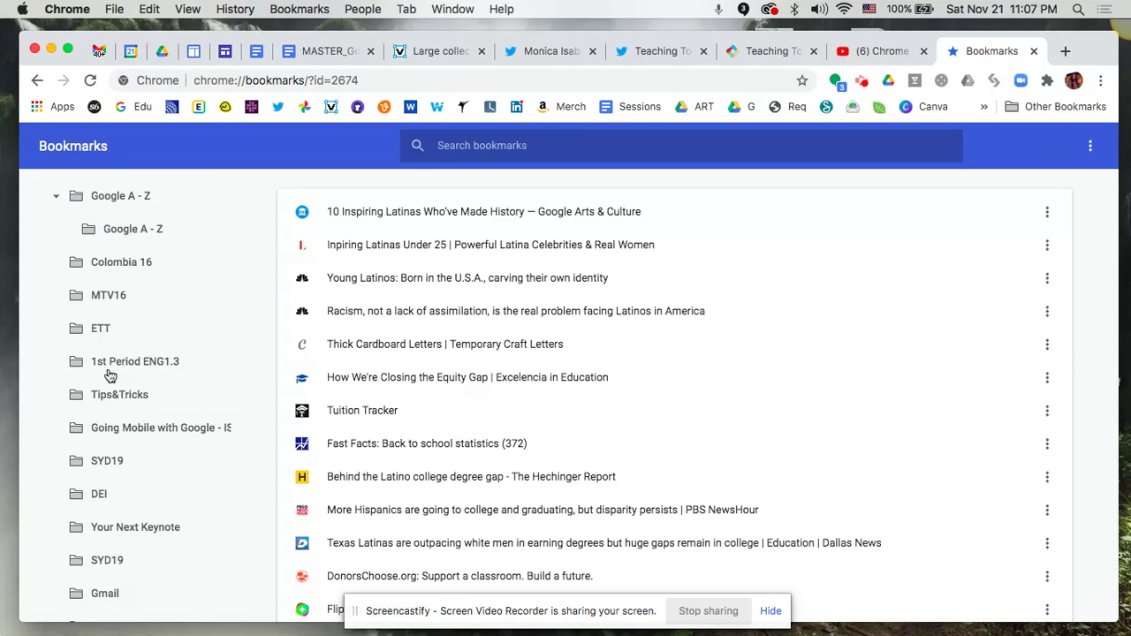
{"action": "left_click", "coordinate": [113, 431]}
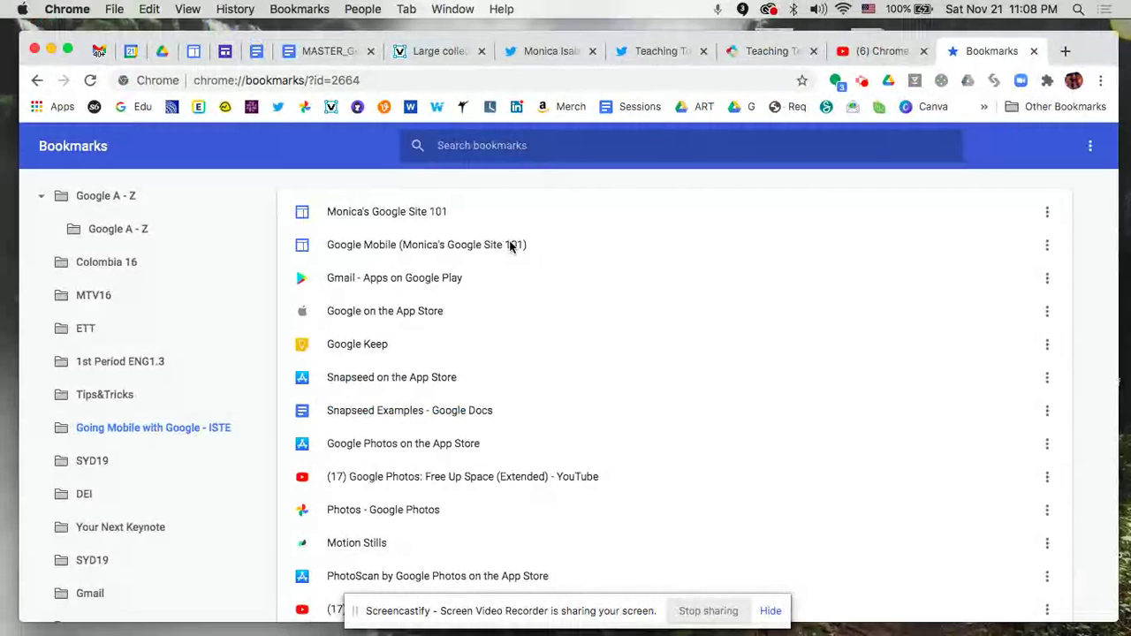
{"action": "scroll", "coordinate": [404, 465], "scroll_direction": "down", "scroll_amount": 5}
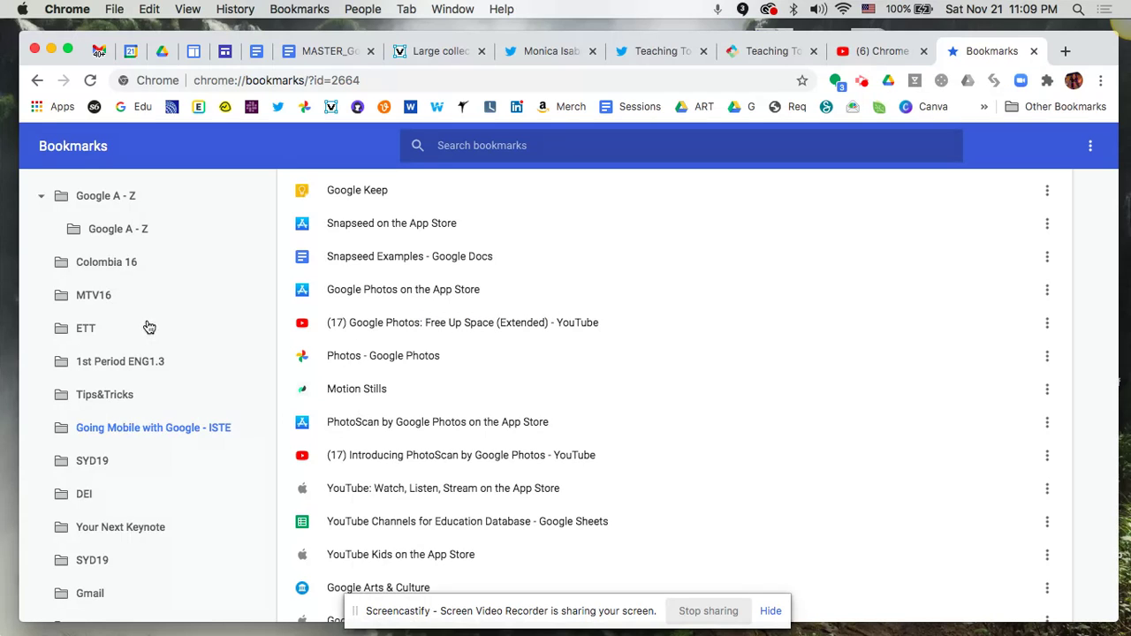
{"action": "scroll", "coordinate": [149, 327], "scroll_direction": "up", "scroll_amount": 1}
{"action": "scroll", "coordinate": [146, 325], "scroll_direction": "up", "scroll_amount": 1}
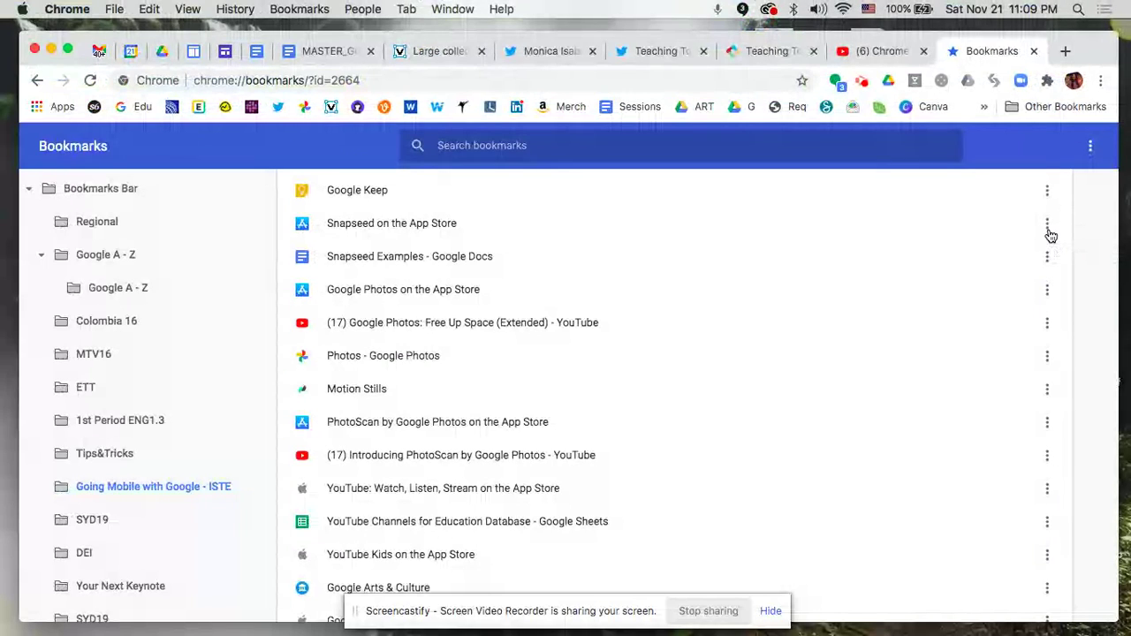
Step: Review the options for the Snapseed on the App Store bookmark and for organizing bookmarks, and close the Bookmark Manager
{"action": "left_click", "coordinate": [1047, 224]}
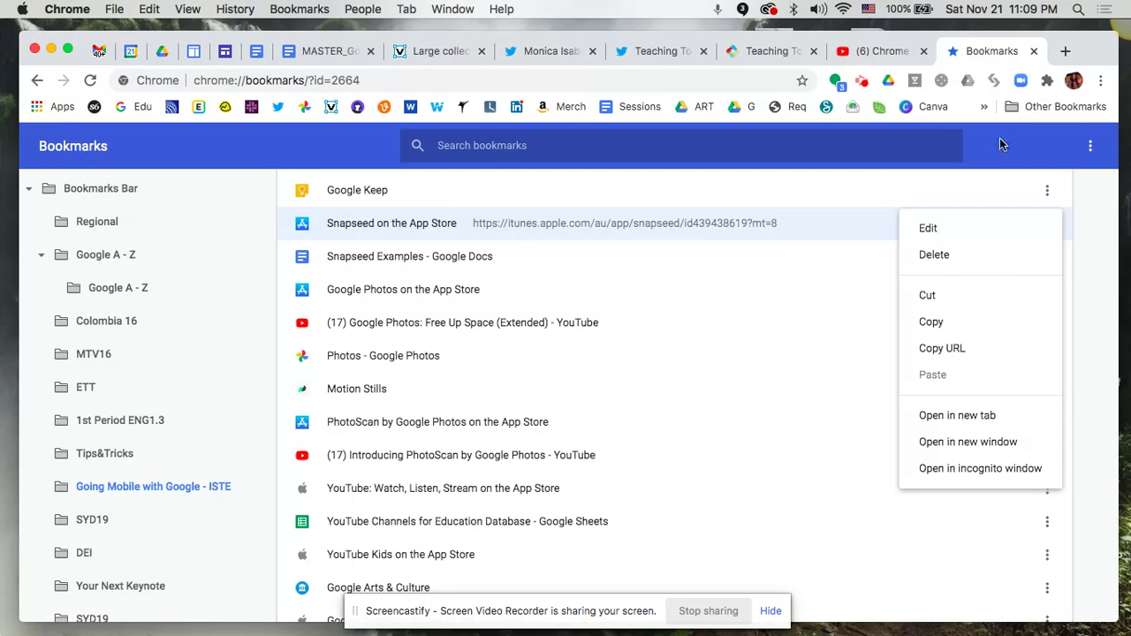
{"action": "left_click", "coordinate": [1111, 152]}
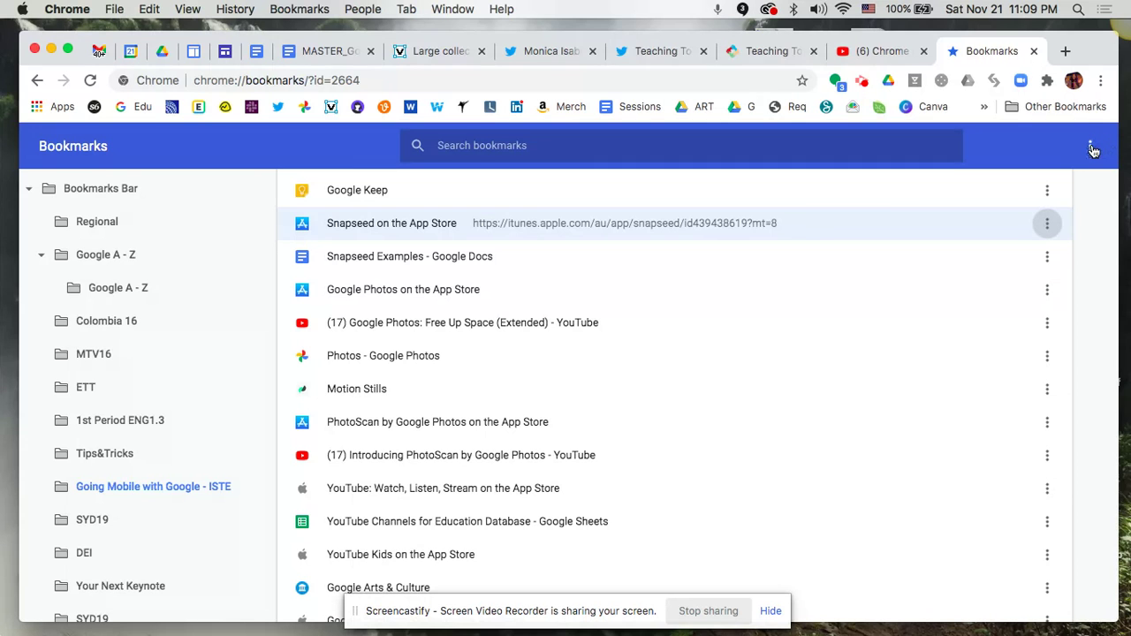
{"action": "left_click", "coordinate": [1057, 154]}
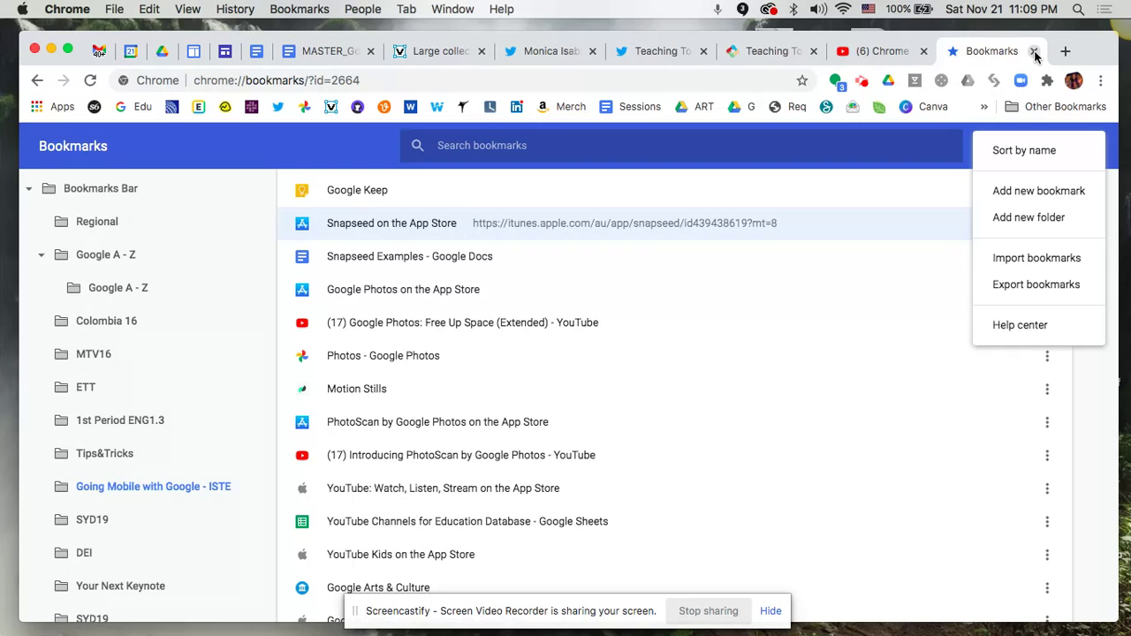
{"action": "left_click", "coordinate": [1034, 51]}
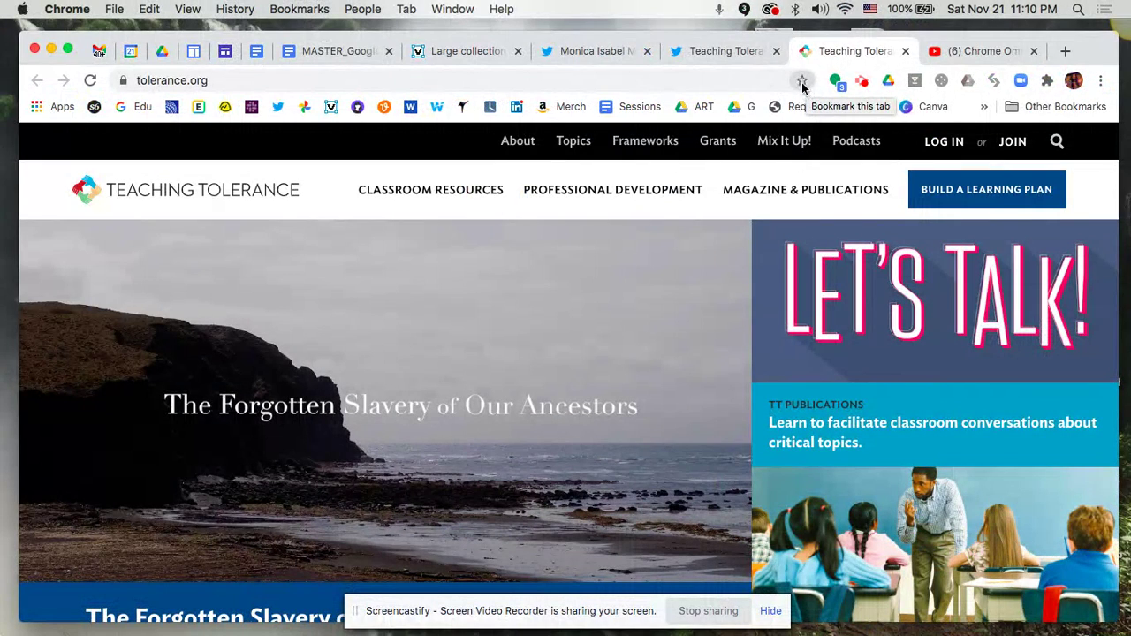
Step: Bookmark the Teaching Tolerance page in a new folder named DEI under the Bookmarks Bar
{"action": "left_click", "coordinate": [752, 99]}
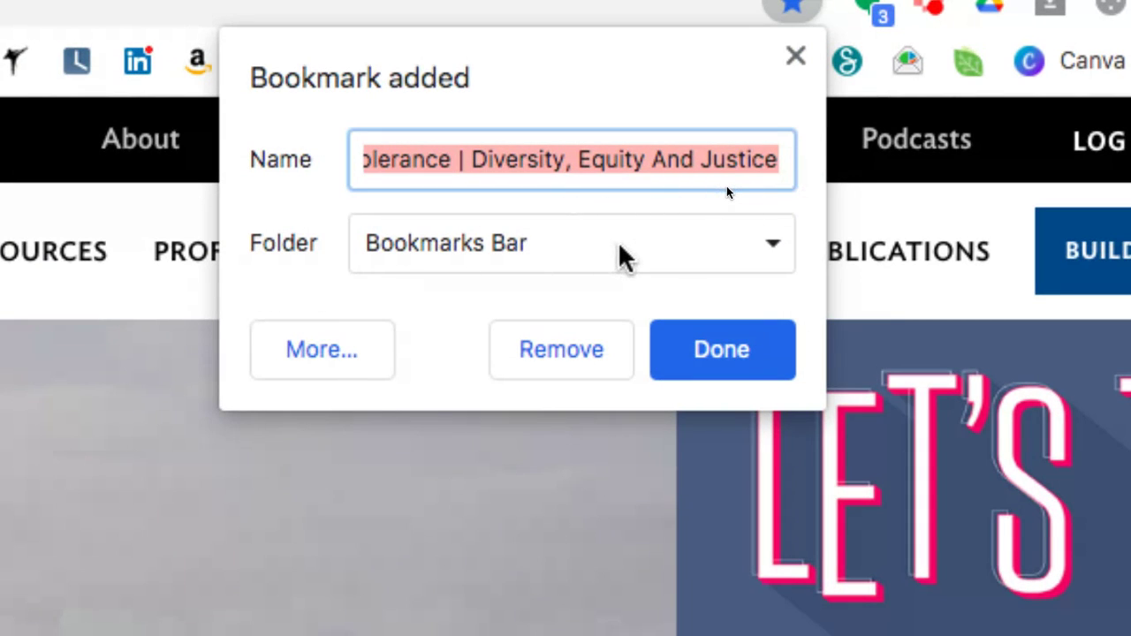
{"action": "left_click", "coordinate": [770, 243]}
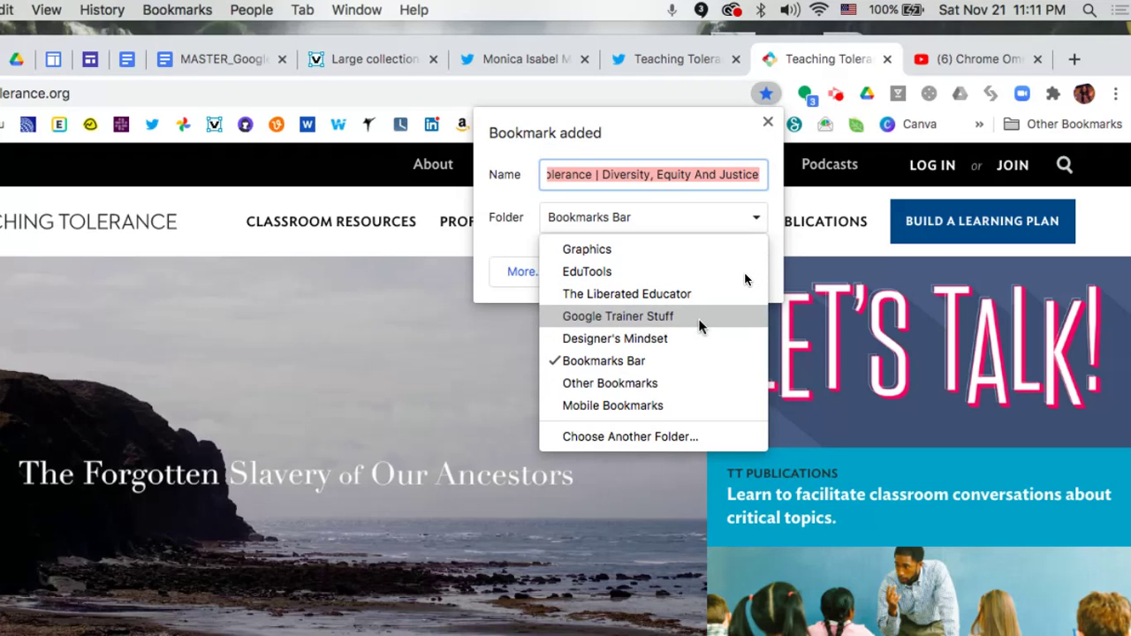
{"action": "left_click", "coordinate": [655, 436]}
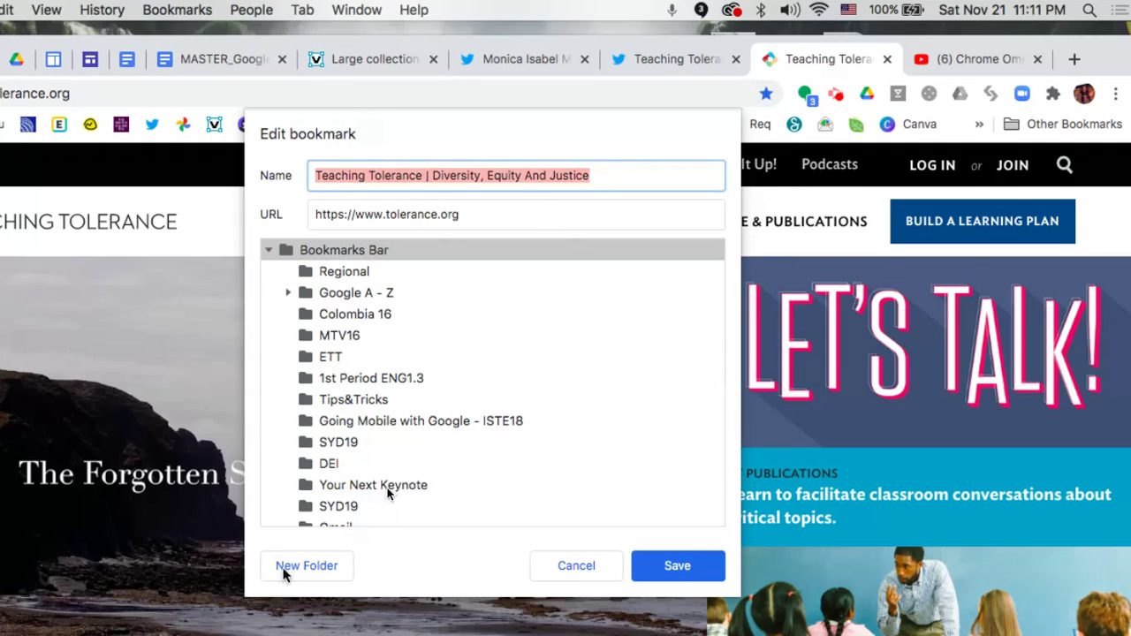
{"action": "scroll", "coordinate": [444, 406], "scroll_direction": "down", "scroll_amount": 5}
{"action": "scroll", "coordinate": [445, 407], "scroll_direction": "down", "scroll_amount": 5}
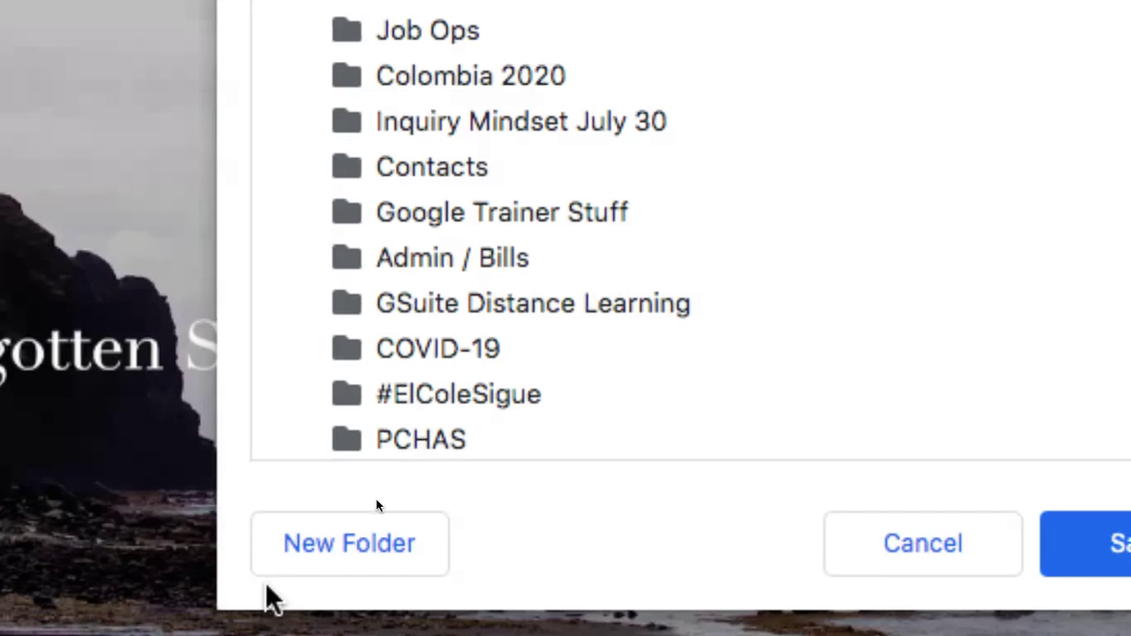
{"action": "left_click", "coordinate": [372, 557]}
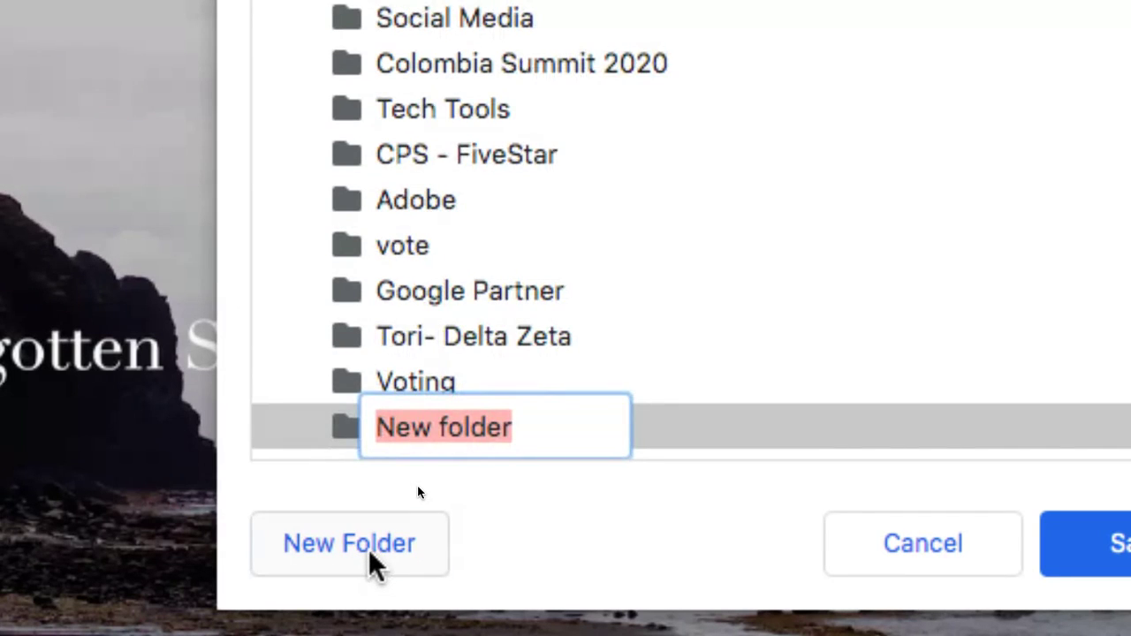
{"action": "type", "text": "DEI"}
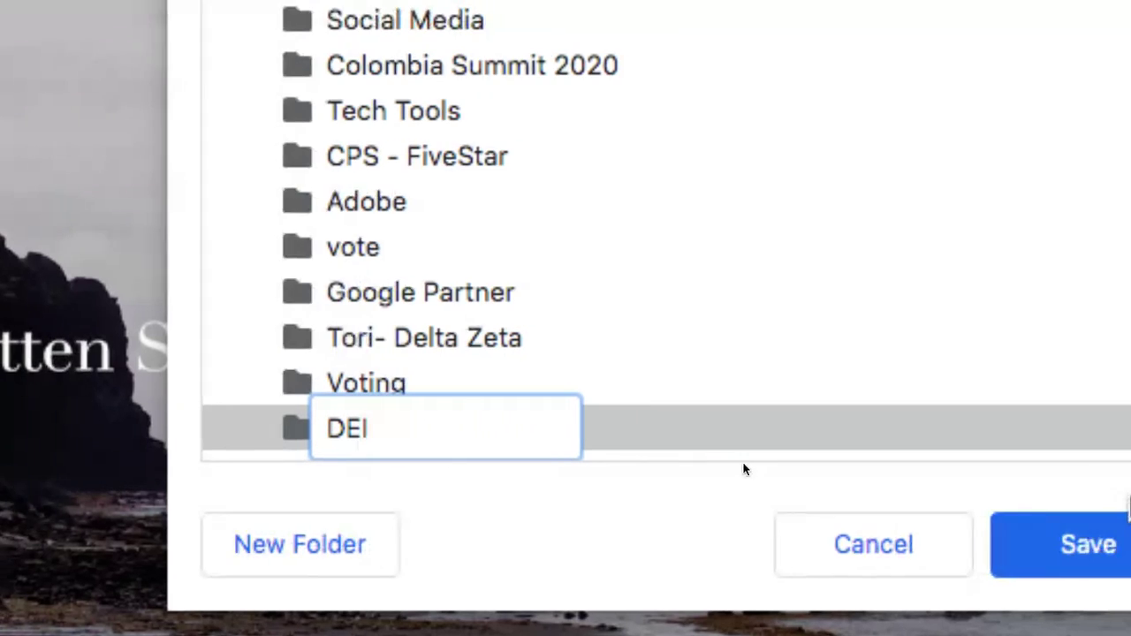
{"action": "key", "text": "Return"}
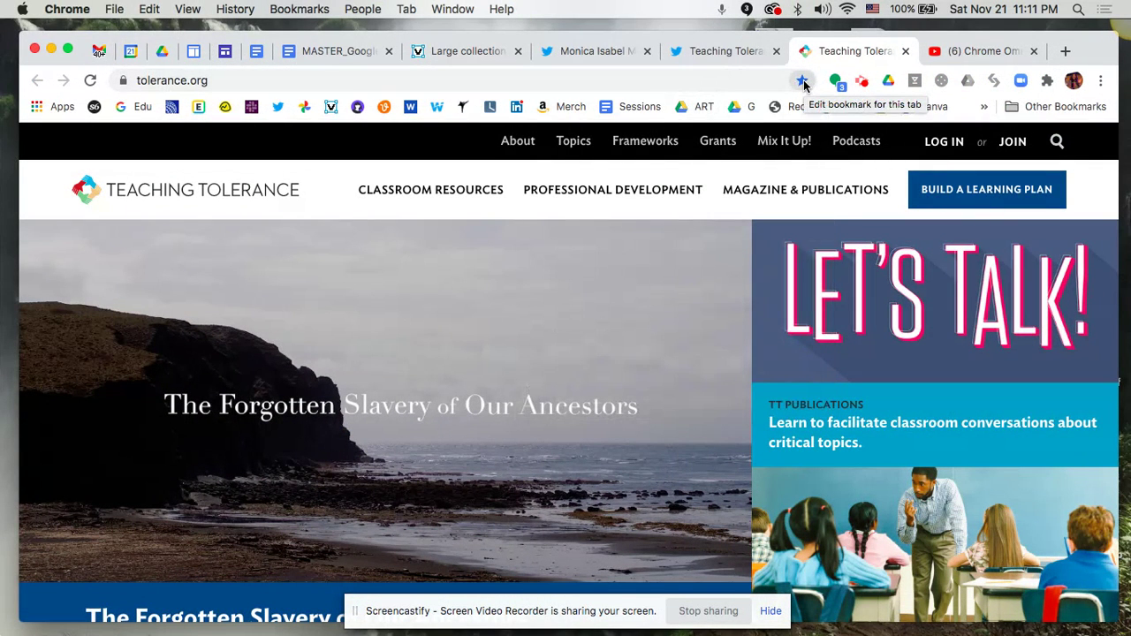
Step: Check the Teaching Tolerance bookmark's assigned folder and the available folder choices, and close its edit dialog
{"action": "left_click", "coordinate": [805, 84]}
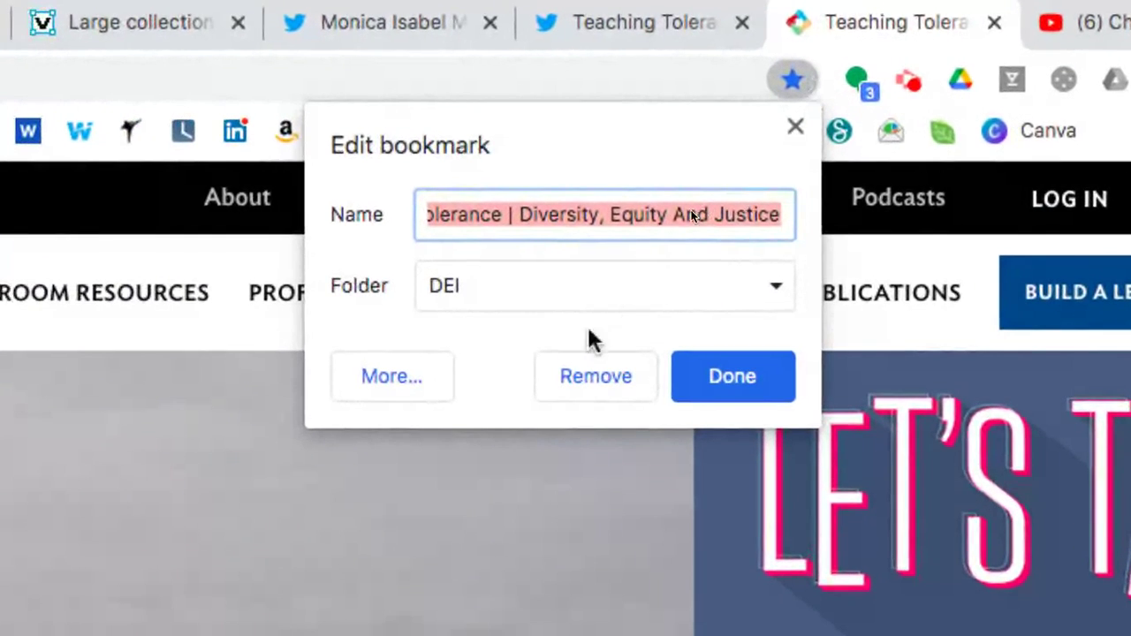
{"action": "left_click", "coordinate": [507, 298]}
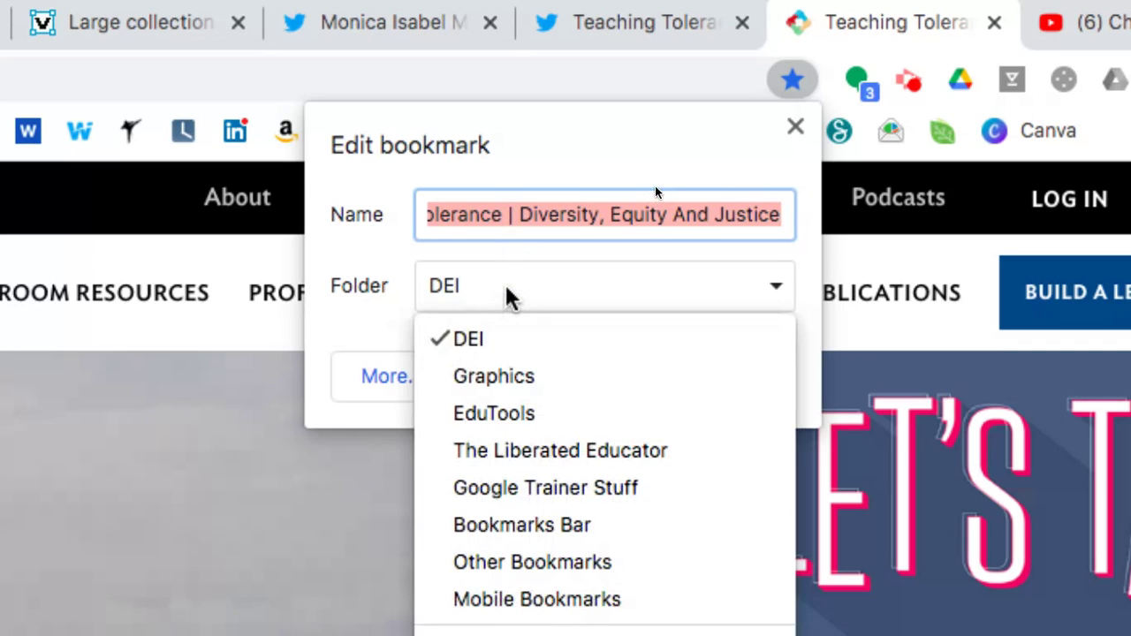
{"action": "left_click", "coordinate": [356, 337]}
{"action": "left_click", "coordinate": [739, 389]}
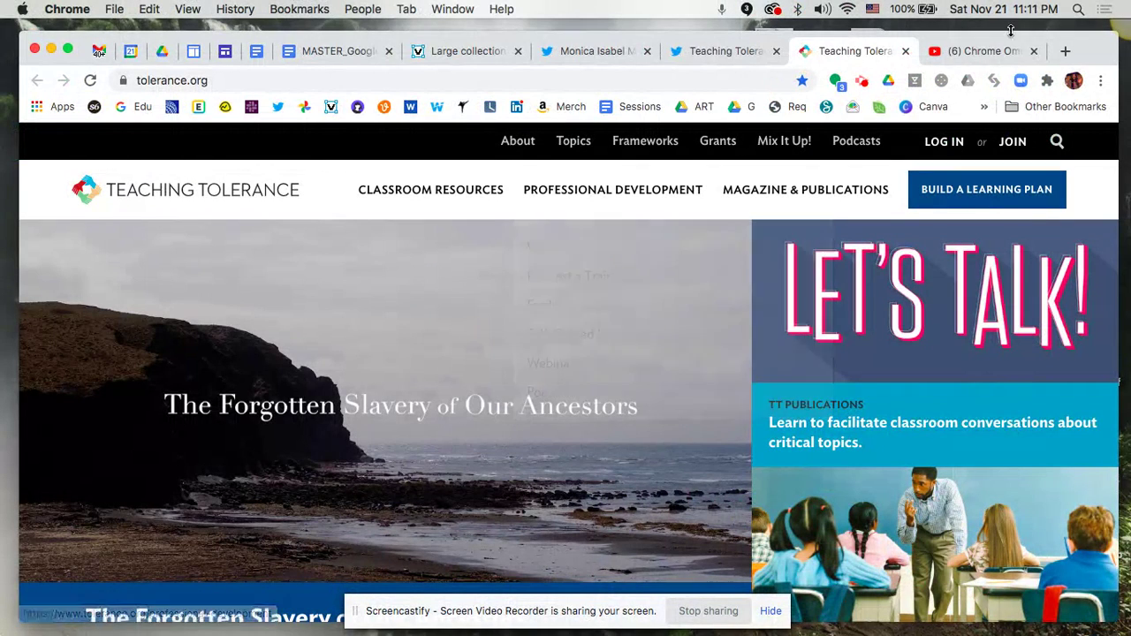
Step: Close the Teaching Tolerance page and open a new blank tab
{"action": "left_click", "coordinate": [905, 52]}
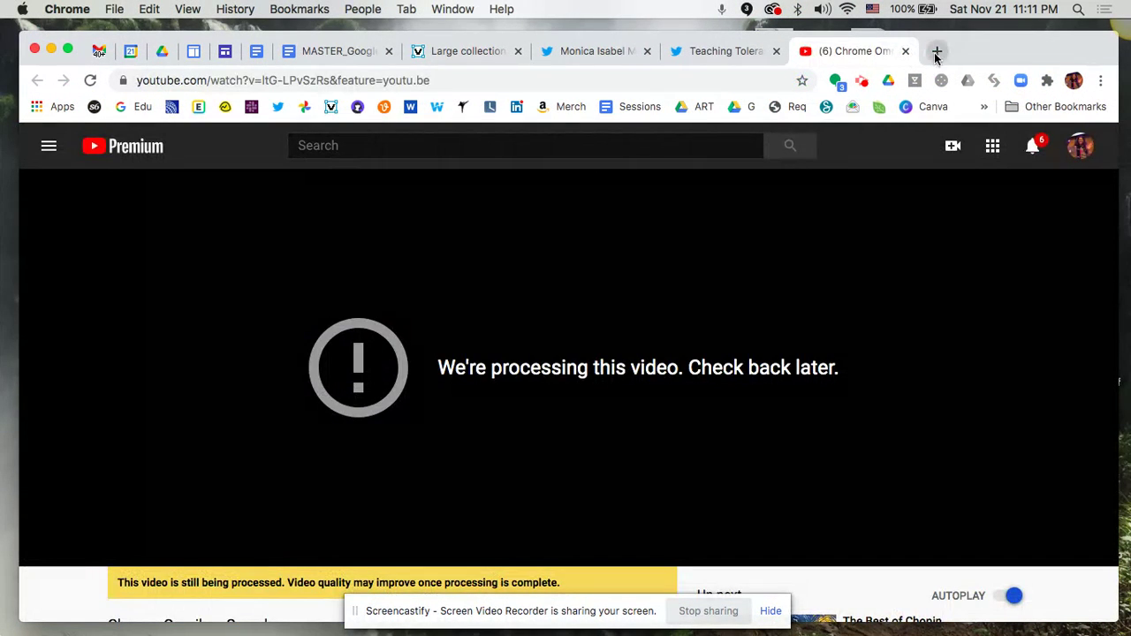
{"action": "left_click", "coordinate": [934, 53]}
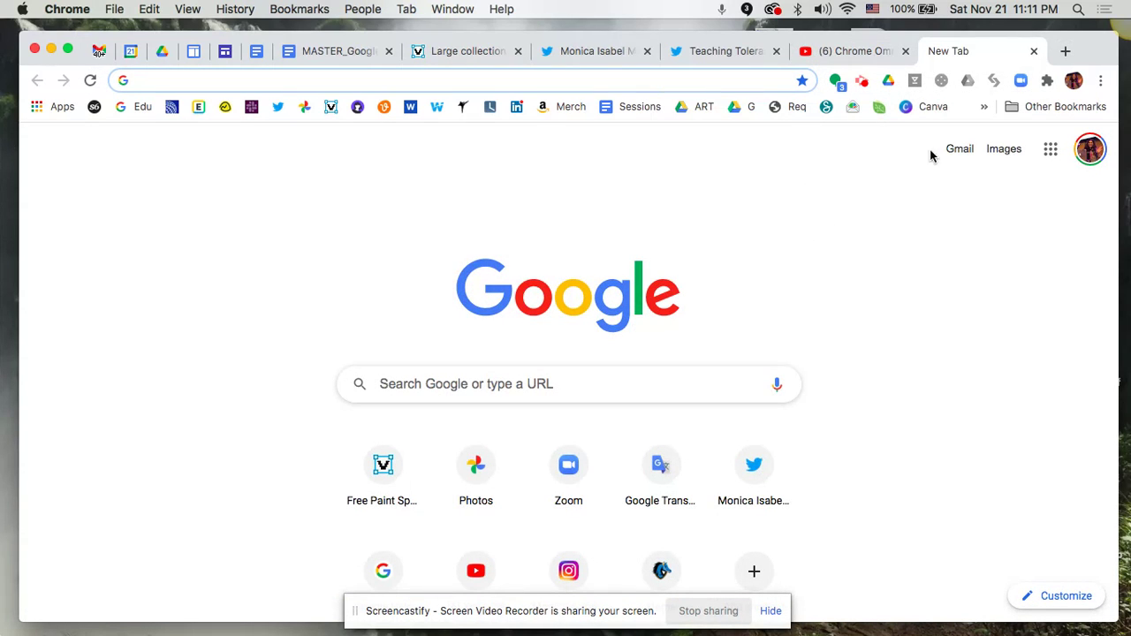
Step: Look through the hidden bookmarks and the folders and links under Other Bookmarks, and close the list
{"action": "left_click", "coordinate": [985, 107]}
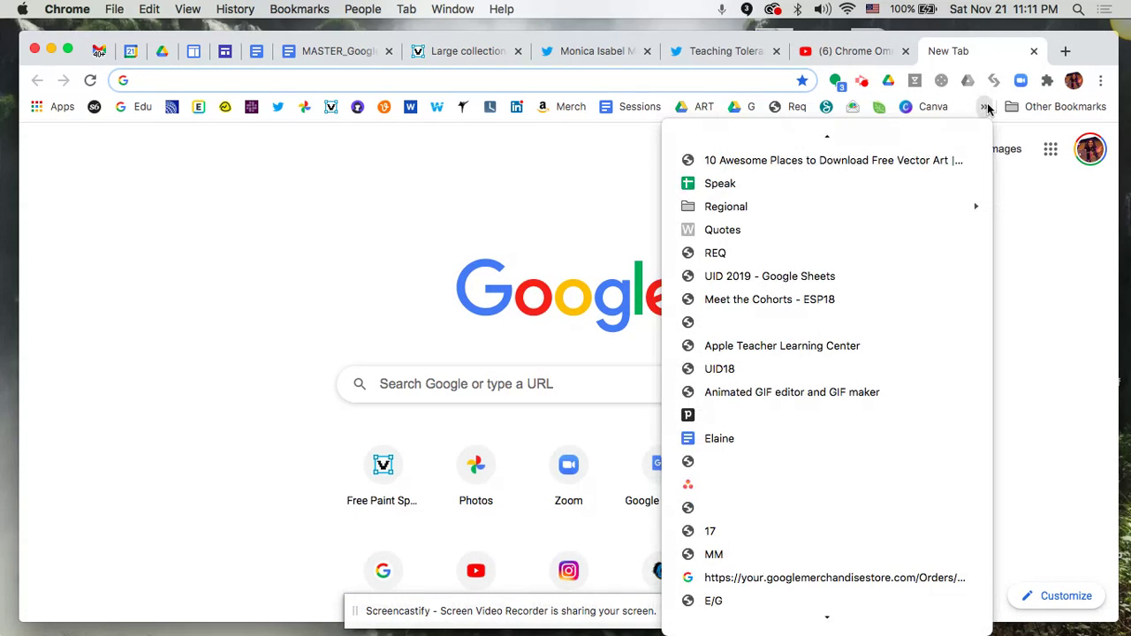
{"action": "mouse_move", "coordinate": [1064, 107]}
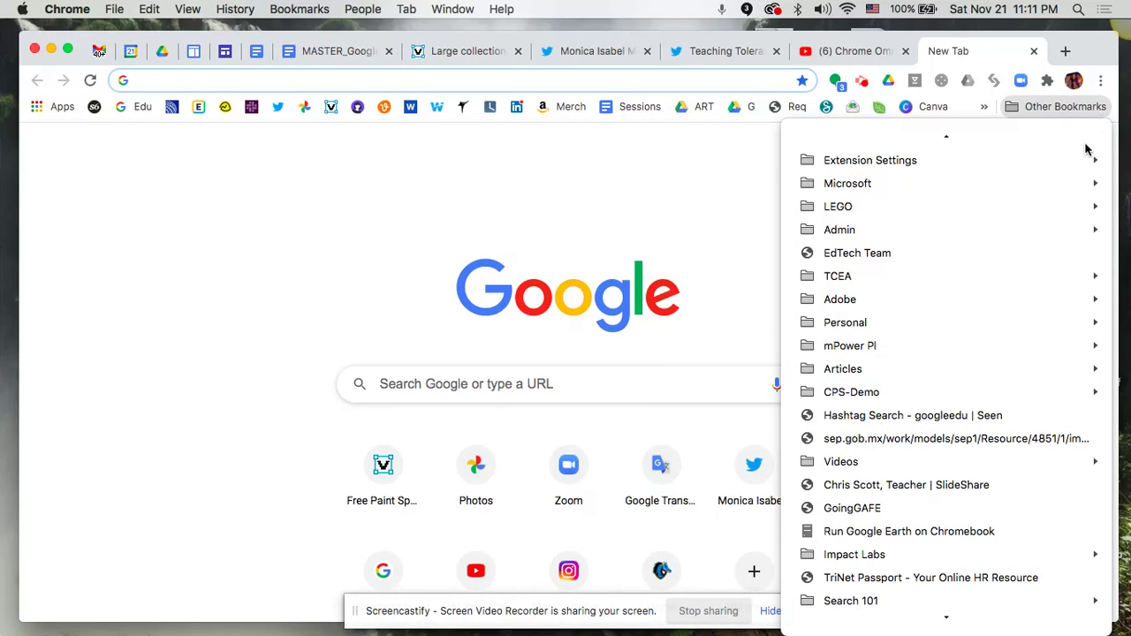
{"action": "mouse_move", "coordinate": [1038, 212]}
{"action": "scroll", "coordinate": [1038, 212], "scroll_direction": "down", "scroll_amount": 10}
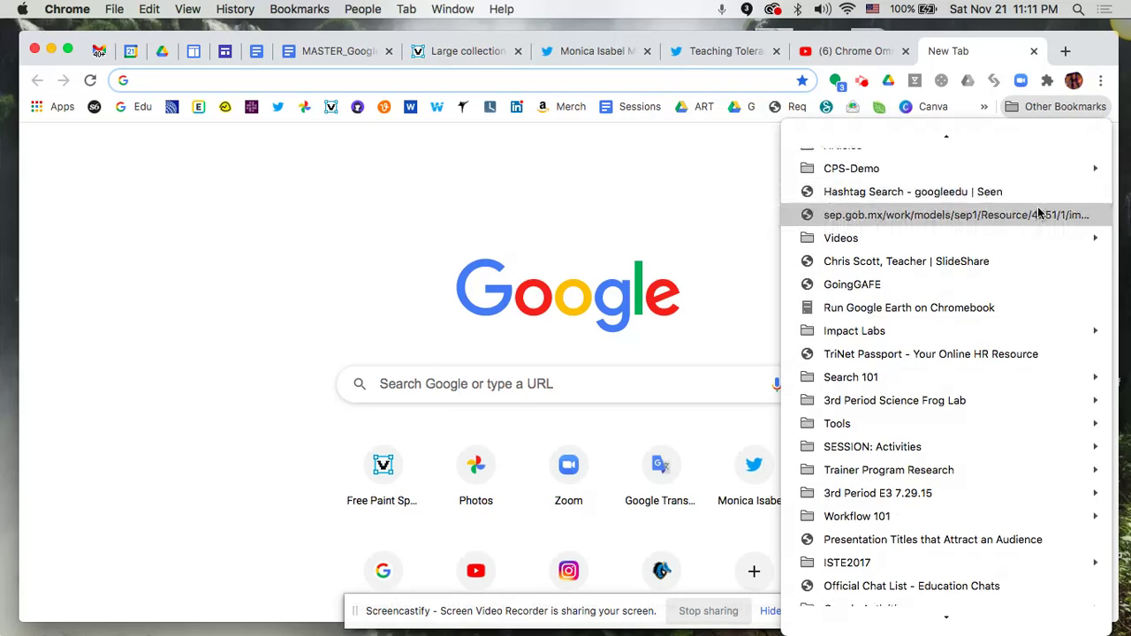
{"action": "scroll", "coordinate": [1037, 212], "scroll_direction": "down", "scroll_amount": 1}
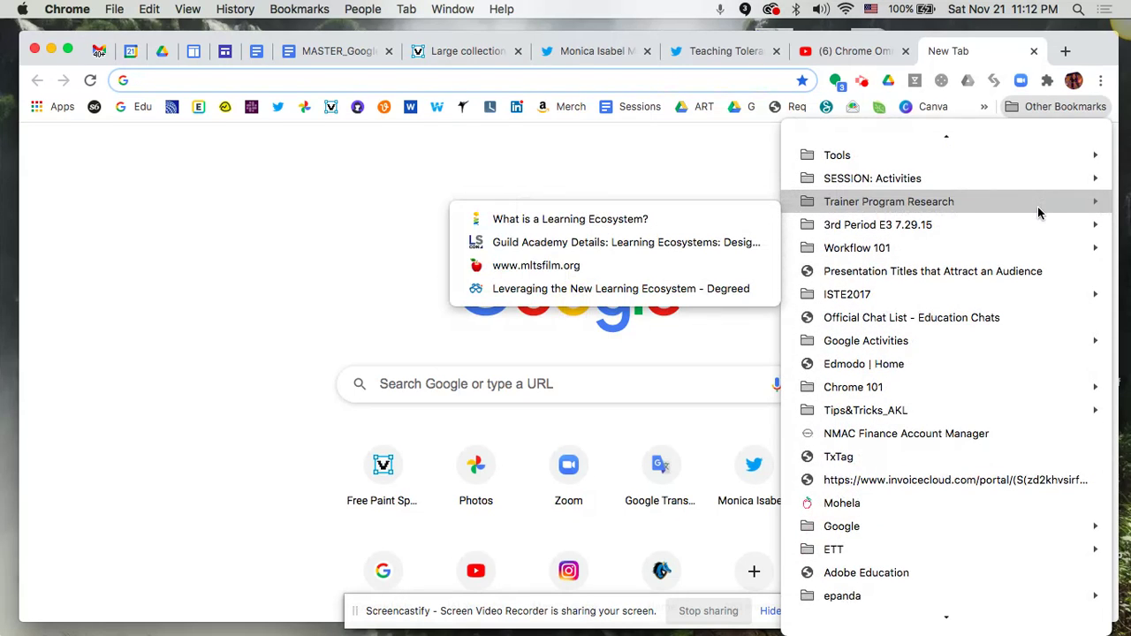
{"action": "scroll", "coordinate": [1038, 212], "scroll_direction": "up", "scroll_amount": 10}
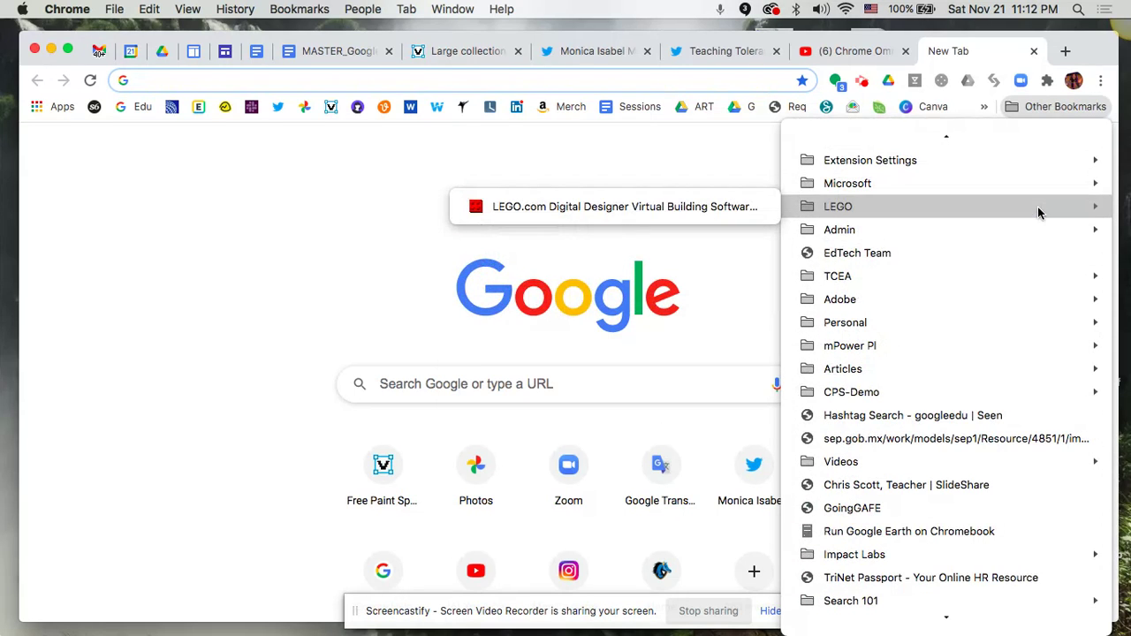
{"action": "left_click", "coordinate": [1049, 107]}
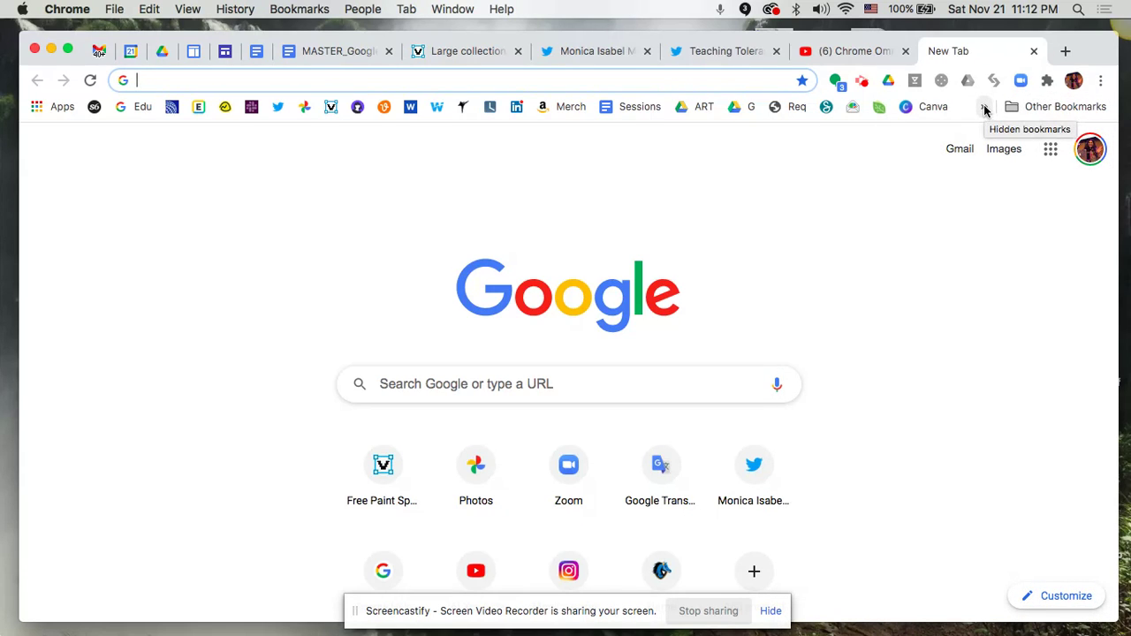
Step: Open the Bookmark Manager and collapse the Google A - Z folder in the folder tree
{"action": "left_click", "coordinate": [1100, 81]}
{"action": "mouse_move", "coordinate": [990, 235]}
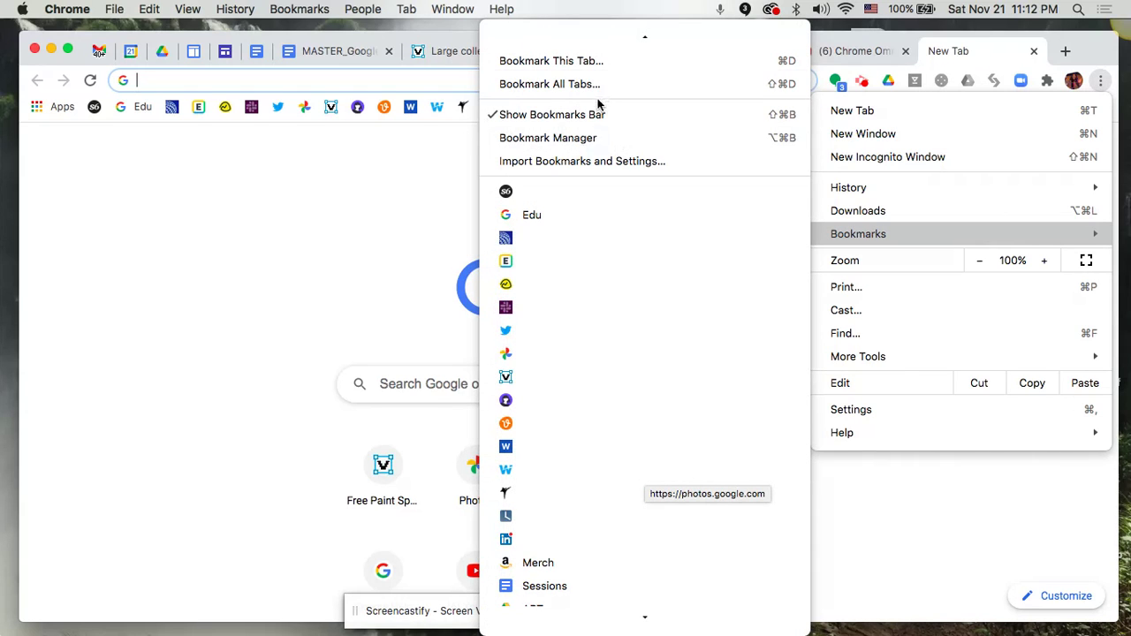
{"action": "scroll", "coordinate": [600, 150], "scroll_direction": "down", "scroll_amount": 1}
{"action": "left_click", "coordinate": [576, 126]}
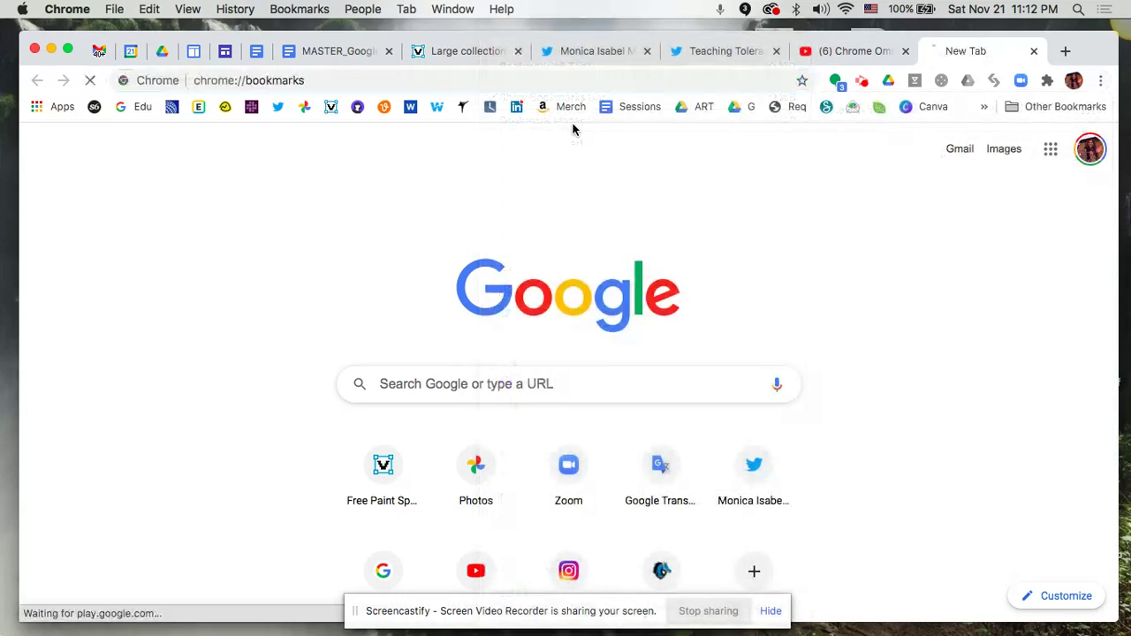
{"action": "scroll", "coordinate": [125, 487], "scroll_direction": "down", "scroll_amount": 1}
{"action": "scroll", "coordinate": [126, 486], "scroll_direction": "up", "scroll_amount": 1}
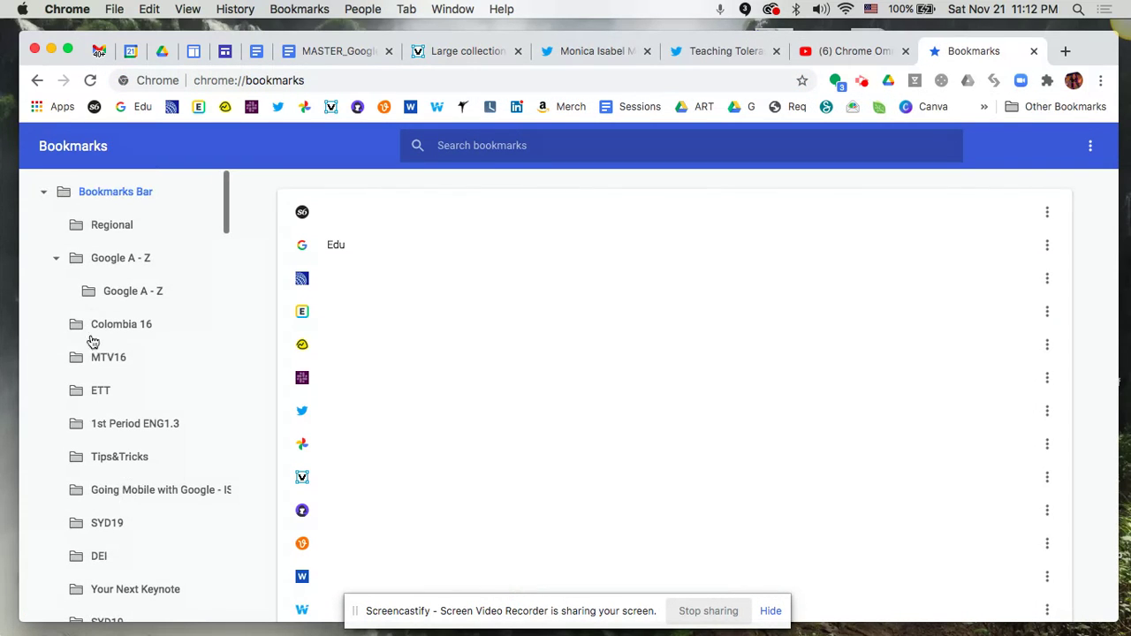
{"action": "left_click", "coordinate": [57, 262]}
Step: Collapse the ISTE2017, SESSION: Activities and Impact Labs folders, and the whole Other Bookmarks folder
{"action": "scroll", "coordinate": [89, 391], "scroll_direction": "down", "scroll_amount": 5}
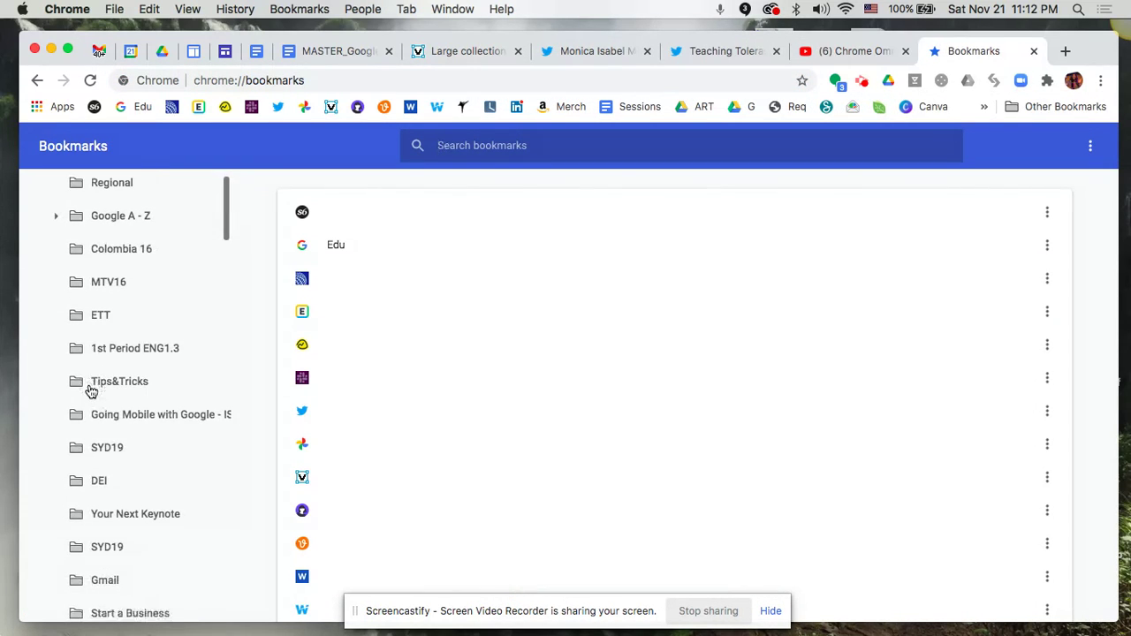
{"action": "scroll", "coordinate": [90, 391], "scroll_direction": "down", "scroll_amount": 3}
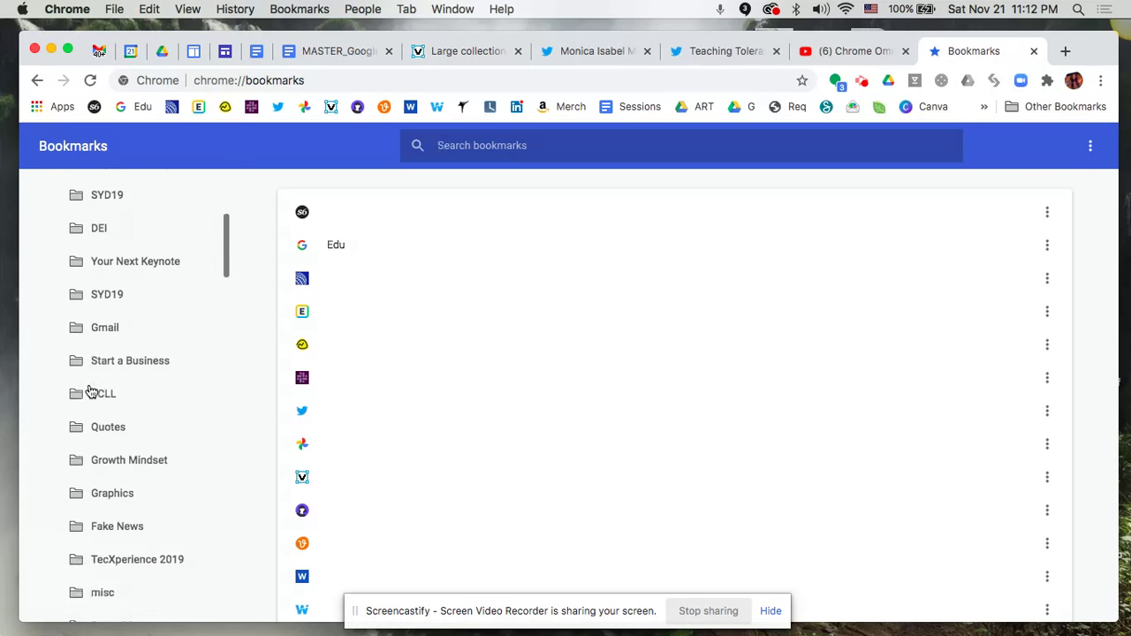
{"action": "scroll", "coordinate": [169, 485], "scroll_direction": "down", "scroll_amount": 1}
{"action": "scroll", "coordinate": [169, 486], "scroll_direction": "down", "scroll_amount": 15}
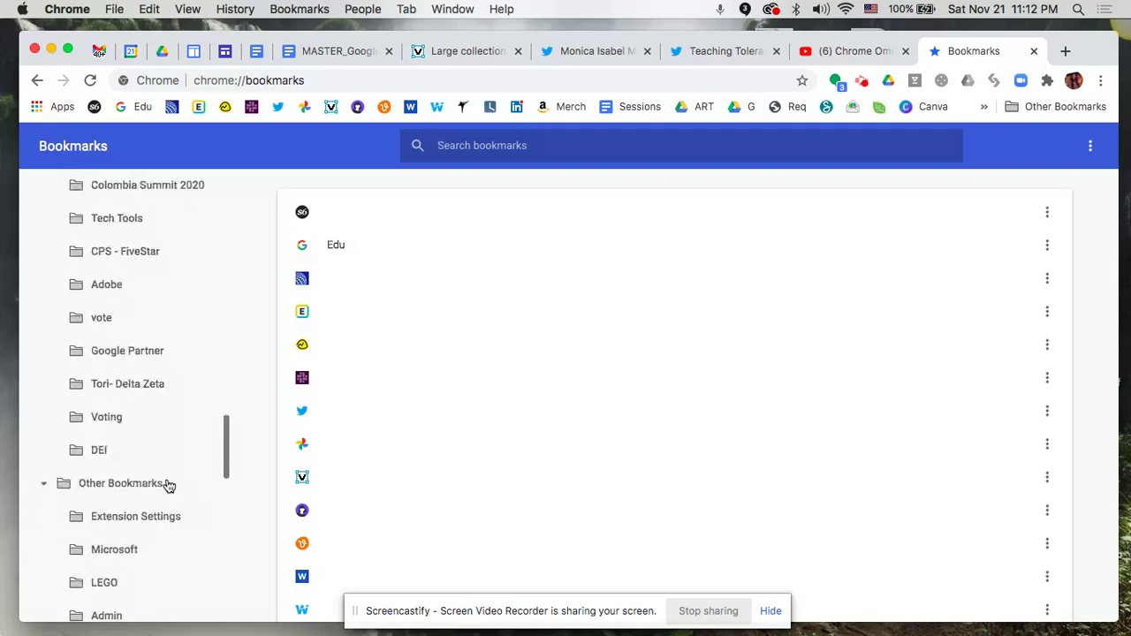
{"action": "scroll", "coordinate": [169, 485], "scroll_direction": "down", "scroll_amount": 8}
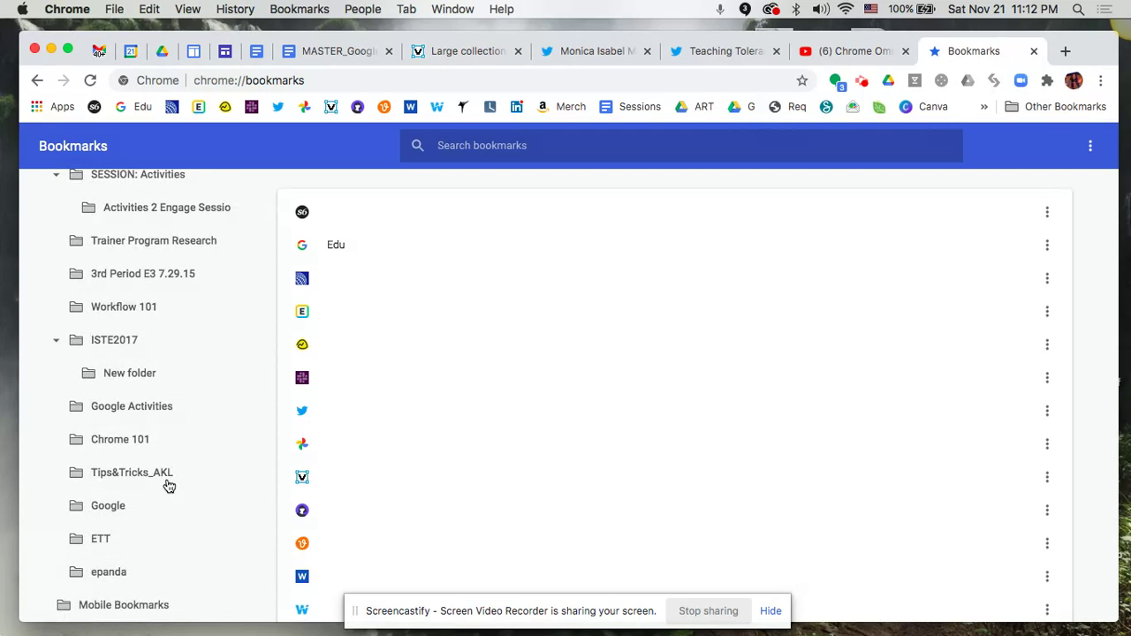
{"action": "scroll", "coordinate": [168, 485], "scroll_direction": "up", "scroll_amount": 1}
{"action": "left_click", "coordinate": [56, 380]}
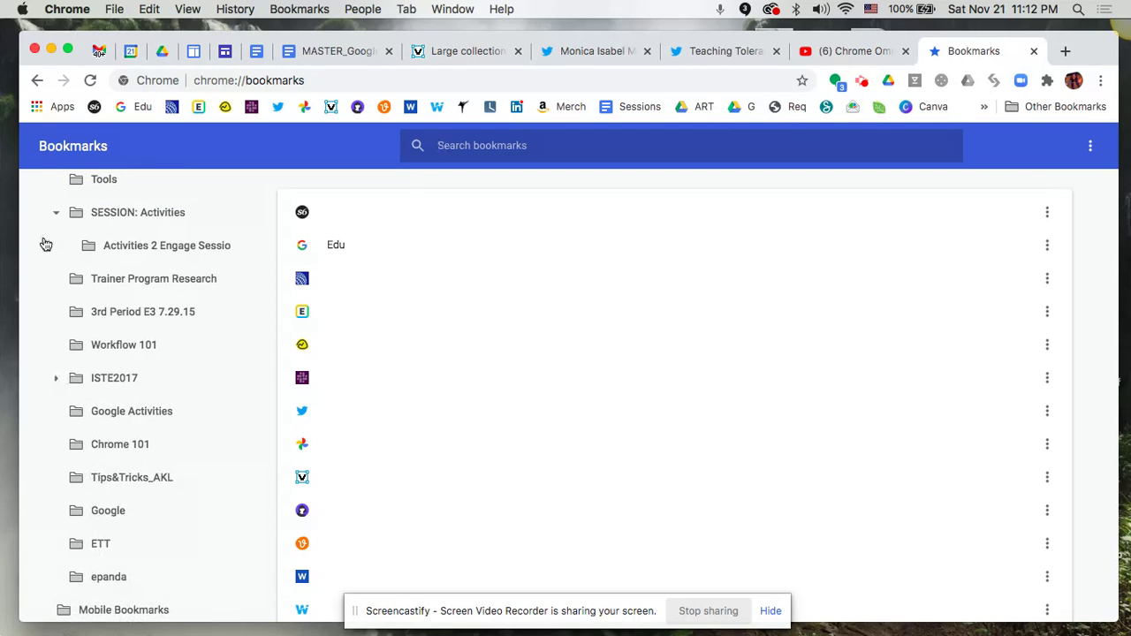
{"action": "left_click", "coordinate": [56, 214]}
{"action": "scroll", "coordinate": [93, 327], "scroll_direction": "up", "scroll_amount": 6}
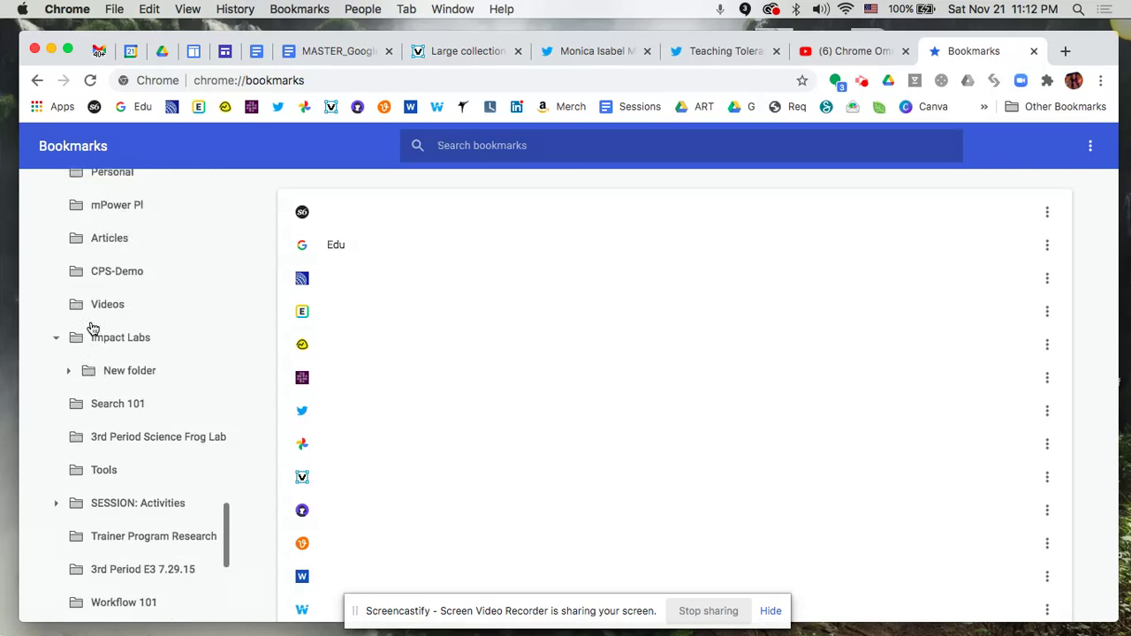
{"action": "left_click", "coordinate": [56, 339]}
{"action": "scroll", "coordinate": [122, 334], "scroll_direction": "up", "scroll_amount": 10}
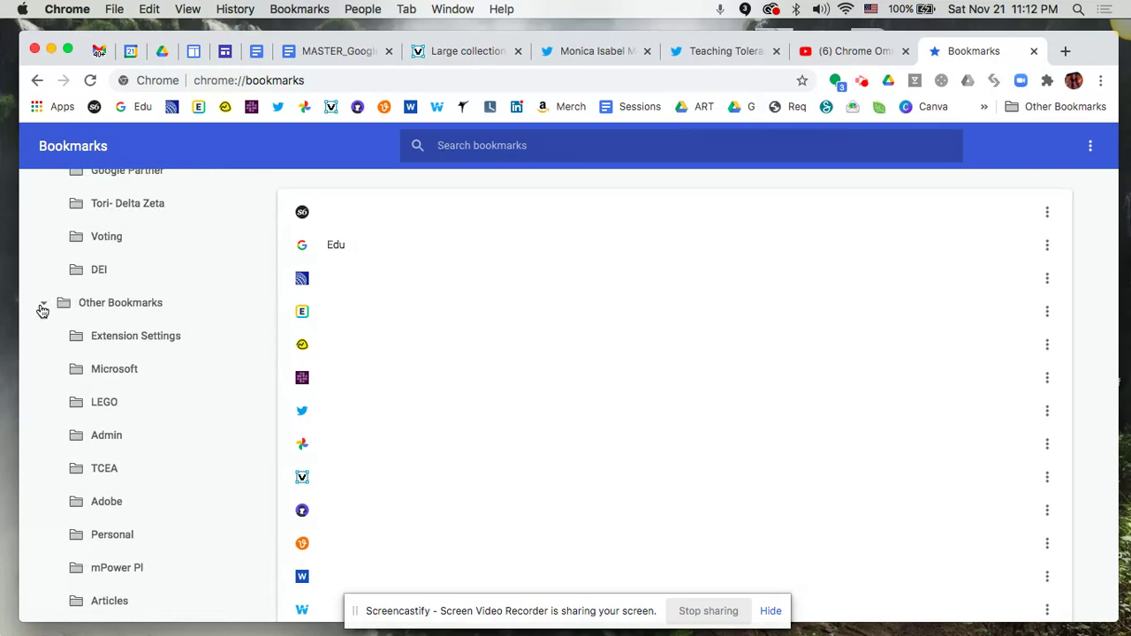
{"action": "left_click", "coordinate": [43, 303]}
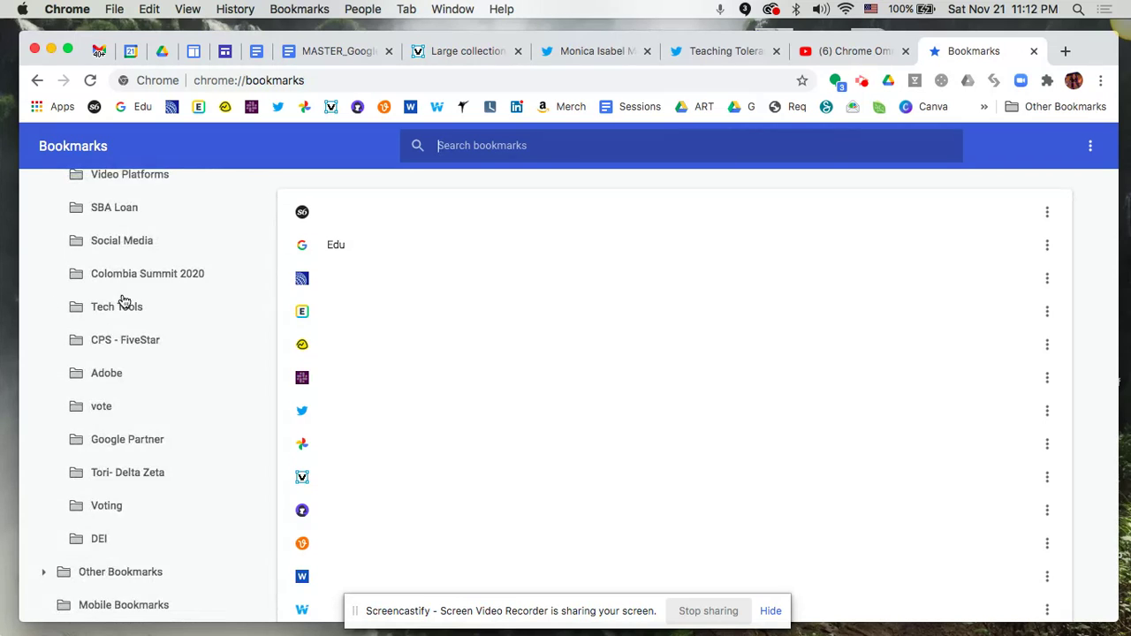
Step: Show the contents of the last DEI folder under the Bookmarks Bar, and collapse the Bookmarks Bar folder
{"action": "left_click", "coordinate": [92, 541]}
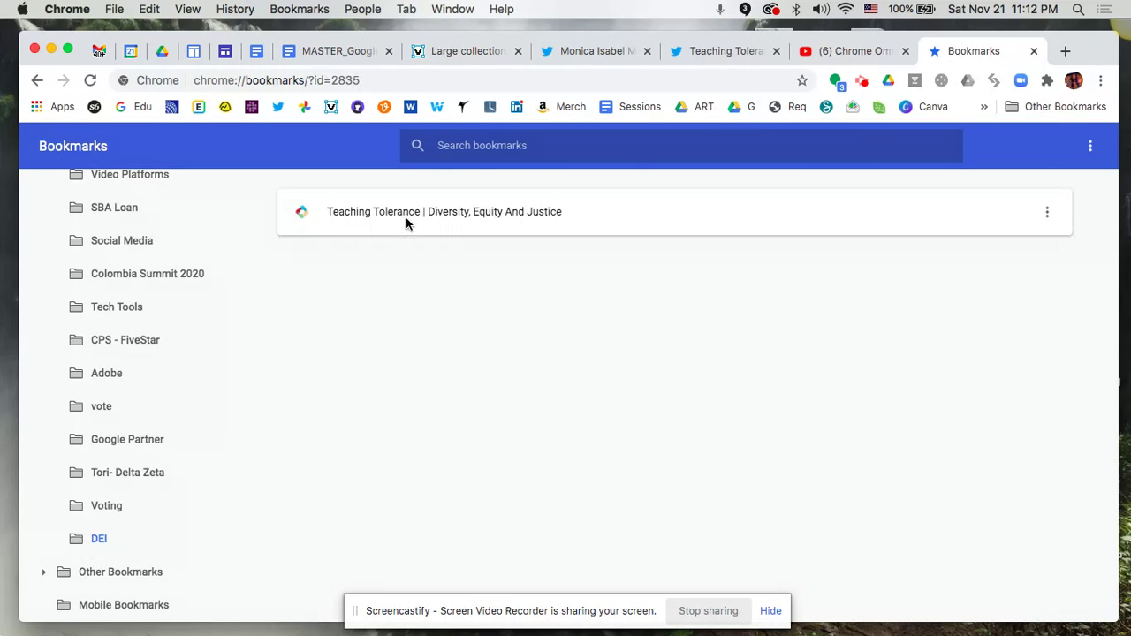
{"action": "scroll", "coordinate": [139, 386], "scroll_direction": "up", "scroll_amount": 4}
{"action": "scroll", "coordinate": [139, 386], "scroll_direction": "up", "scroll_amount": 15}
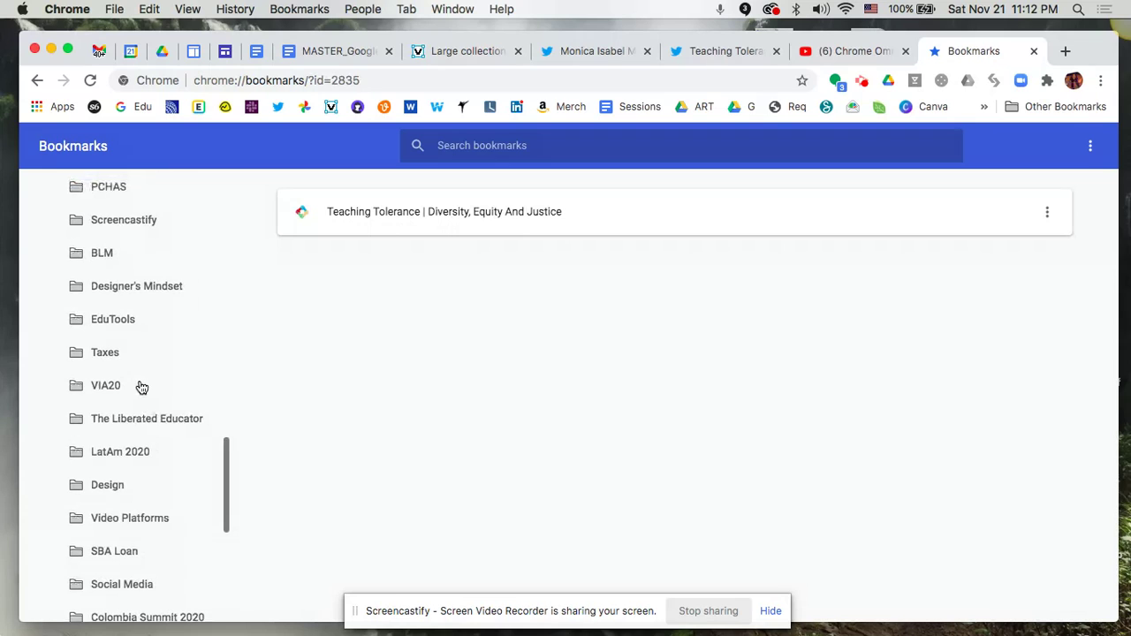
{"action": "scroll", "coordinate": [140, 386], "scroll_direction": "up", "scroll_amount": 20}
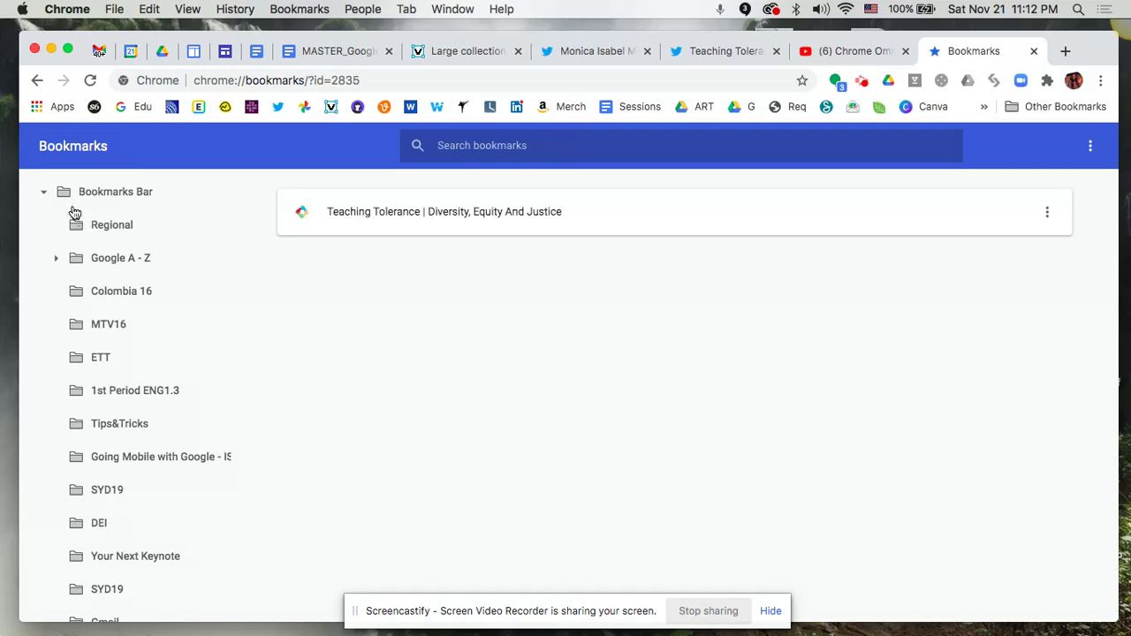
{"action": "left_click", "coordinate": [45, 196]}
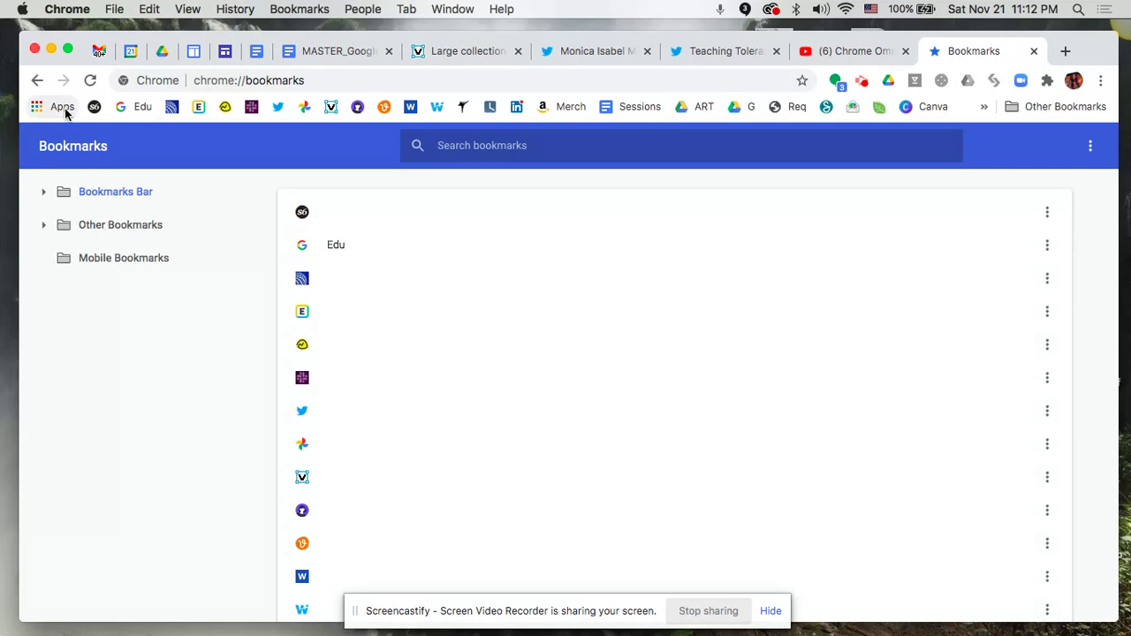
Step: Review Chrome's bookmark commands, including Show Bookmarks Bar, and close the Bookmark Manager
{"action": "left_click", "coordinate": [1100, 80]}
{"action": "mouse_move", "coordinate": [1033, 247]}
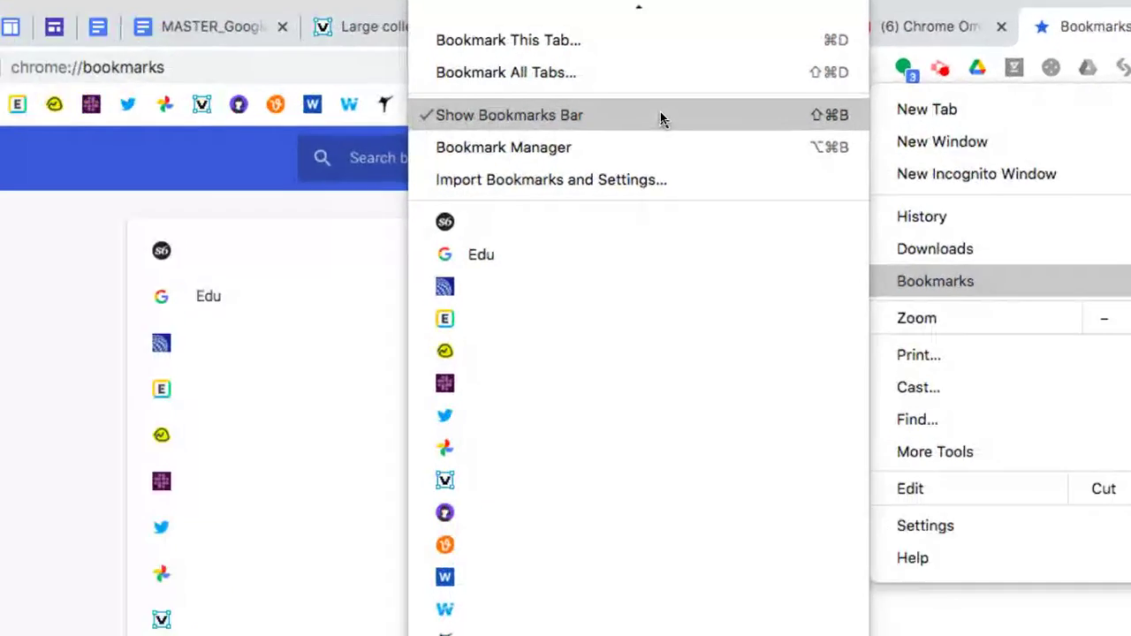
{"action": "left_click", "coordinate": [1017, 46]}
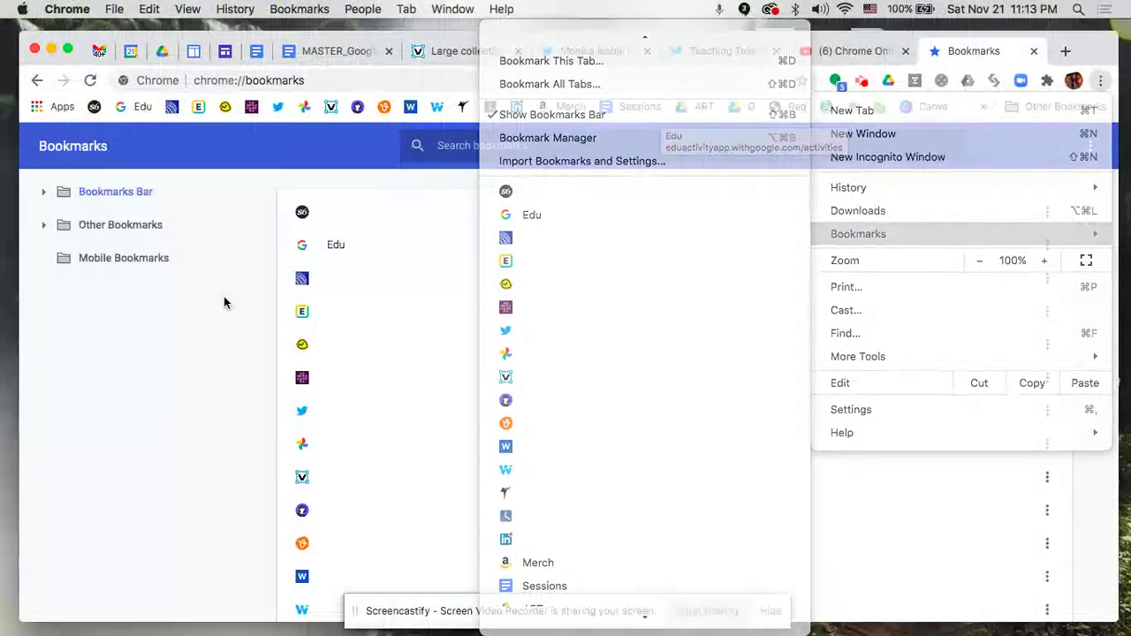
{"action": "left_click", "coordinate": [1033, 52]}
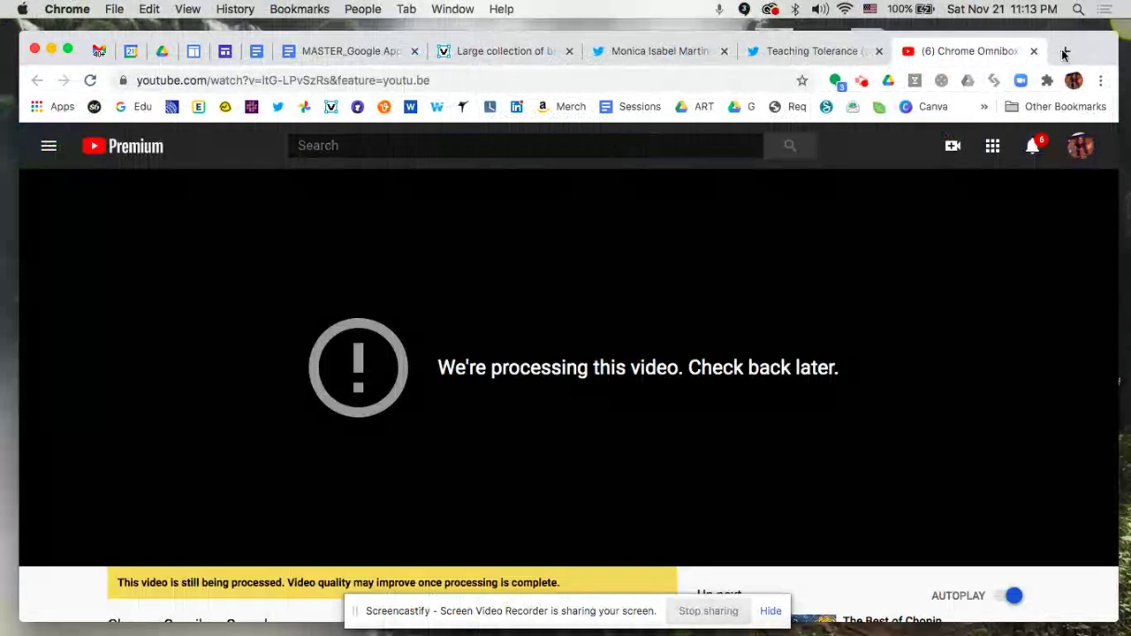
Step: Search Google for "teaching tolerance" in a new tab
{"action": "left_click", "coordinate": [1066, 51]}
{"action": "type", "text": "t"}
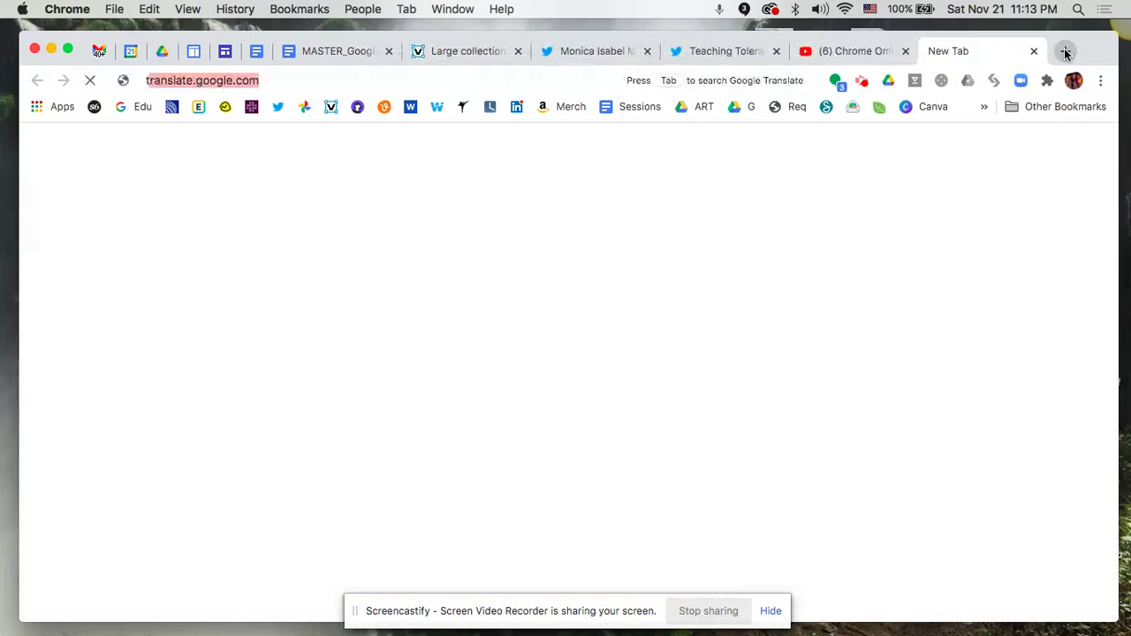
{"action": "type", "text": "each"}
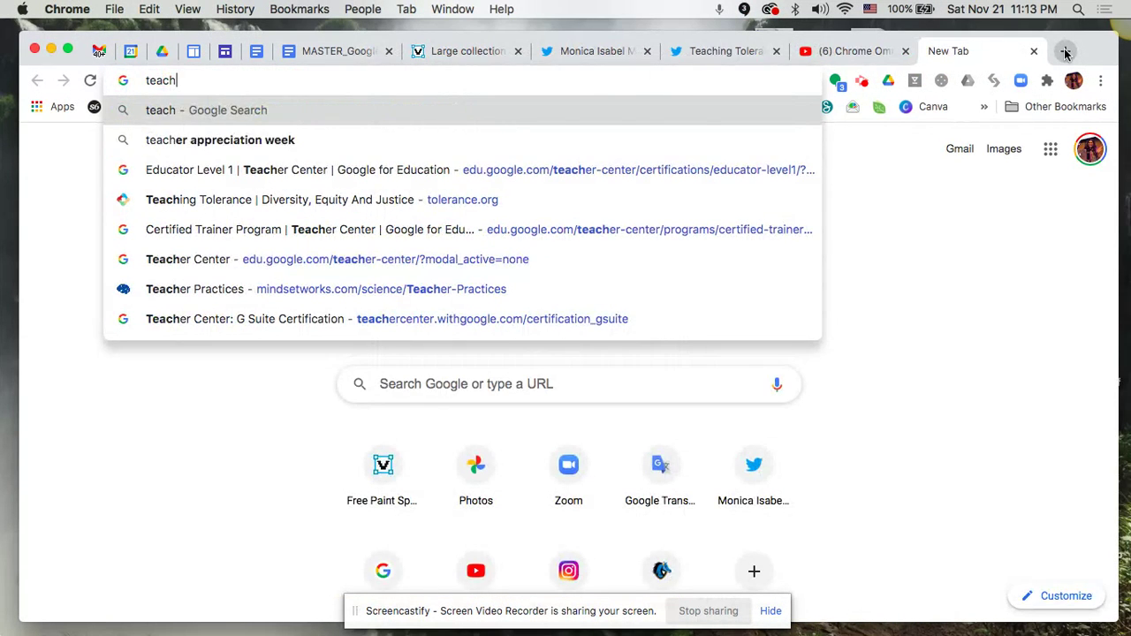
{"action": "type", "text": "ing tol"}
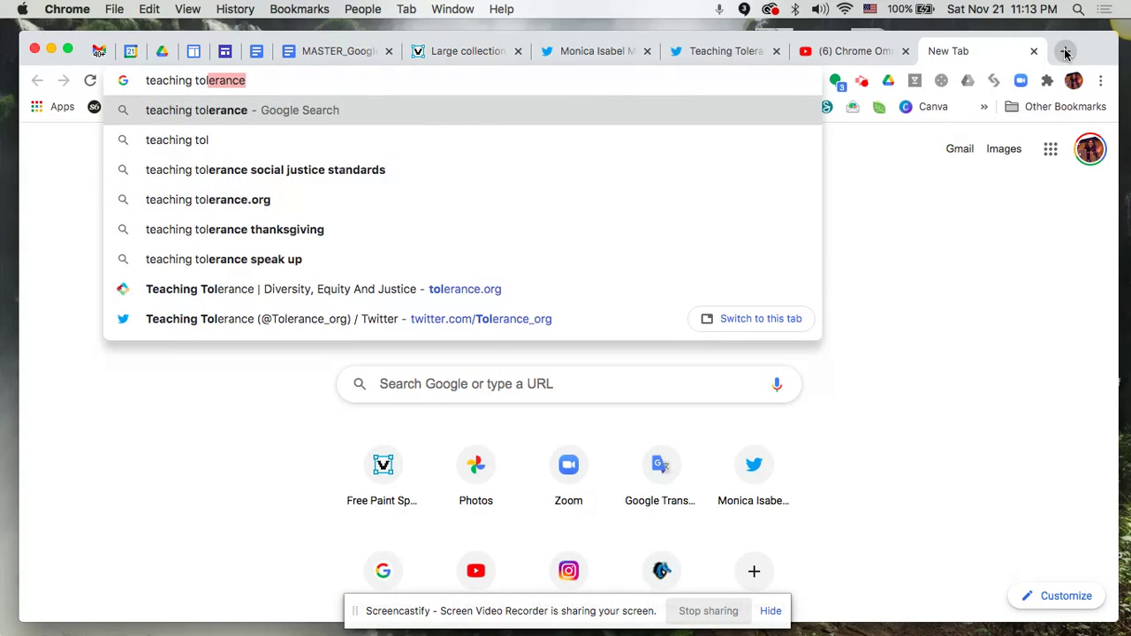
{"action": "key", "text": "Return"}
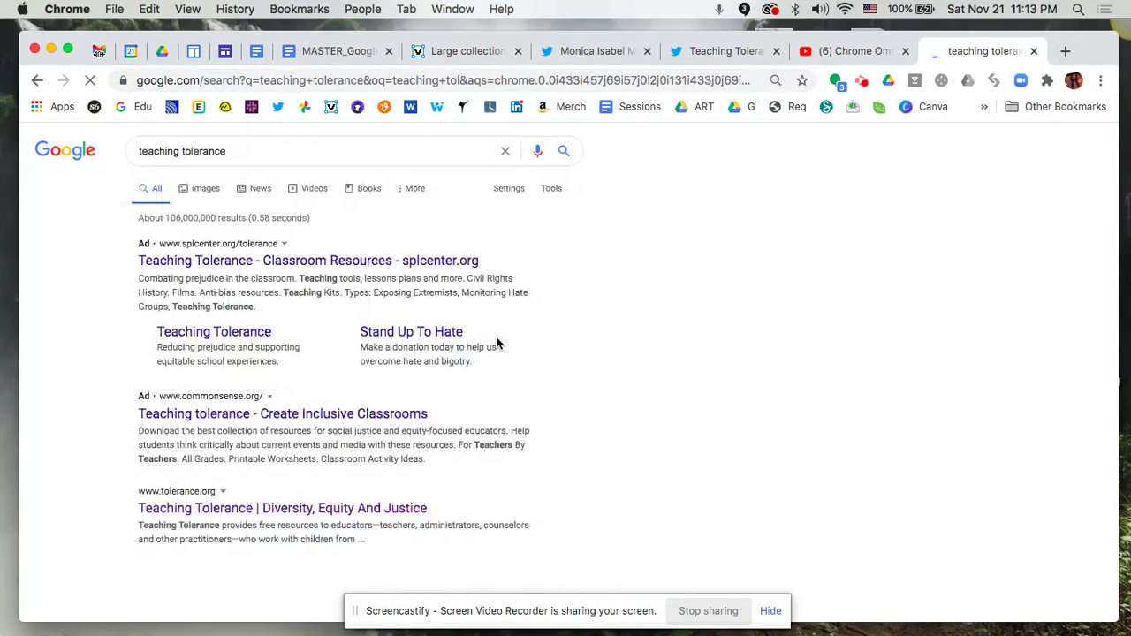
Step: Open the commonsense.org result "Teaching tolerance - Create Inclusive Classrooms" and look over its page
{"action": "scroll", "coordinate": [353, 422], "scroll_direction": "down", "scroll_amount": 2}
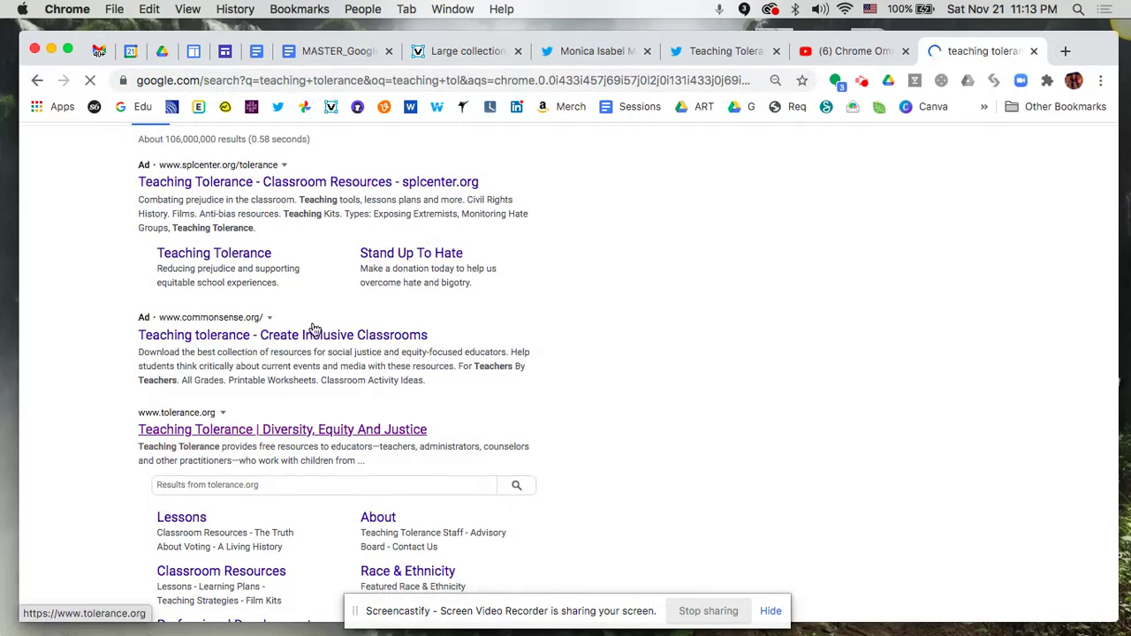
{"action": "left_click", "coordinate": [311, 338]}
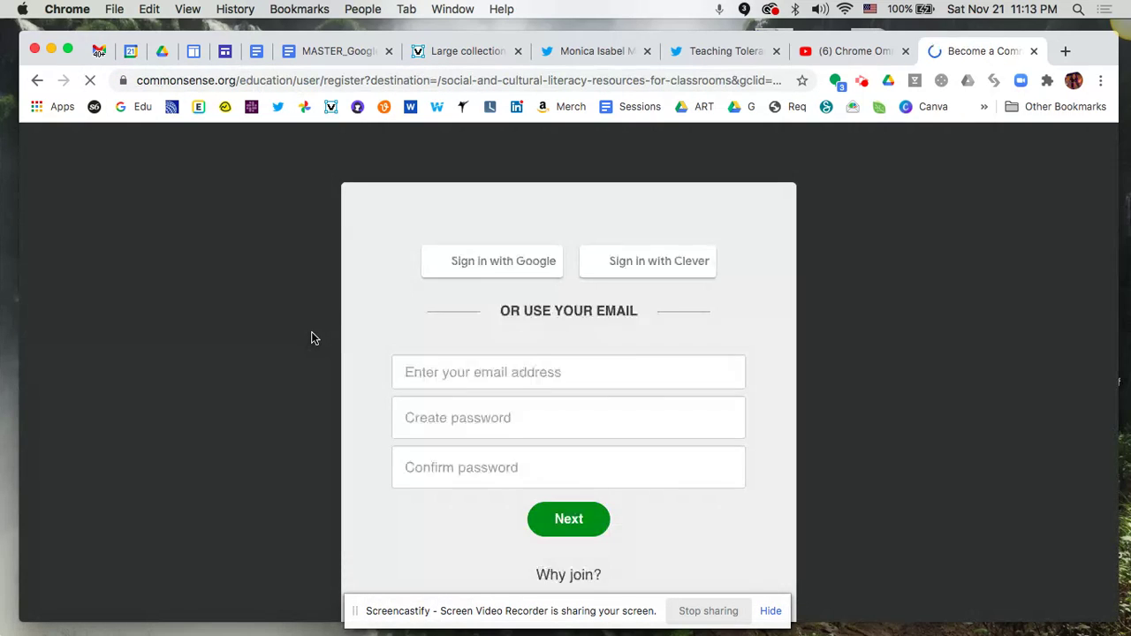
{"action": "scroll", "coordinate": [611, 492], "scroll_direction": "down", "scroll_amount": 5}
{"action": "scroll", "coordinate": [611, 493], "scroll_direction": "down", "scroll_amount": 4}
{"action": "scroll", "coordinate": [595, 457], "scroll_direction": "up", "scroll_amount": 1}
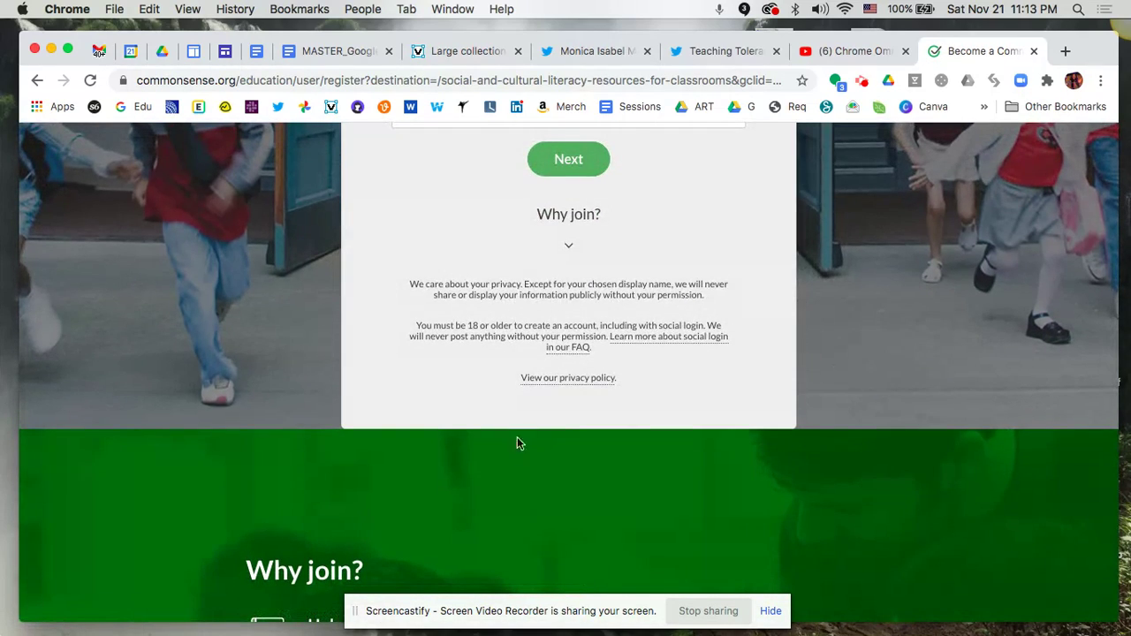
{"action": "scroll", "coordinate": [417, 485], "scroll_direction": "up", "scroll_amount": 6}
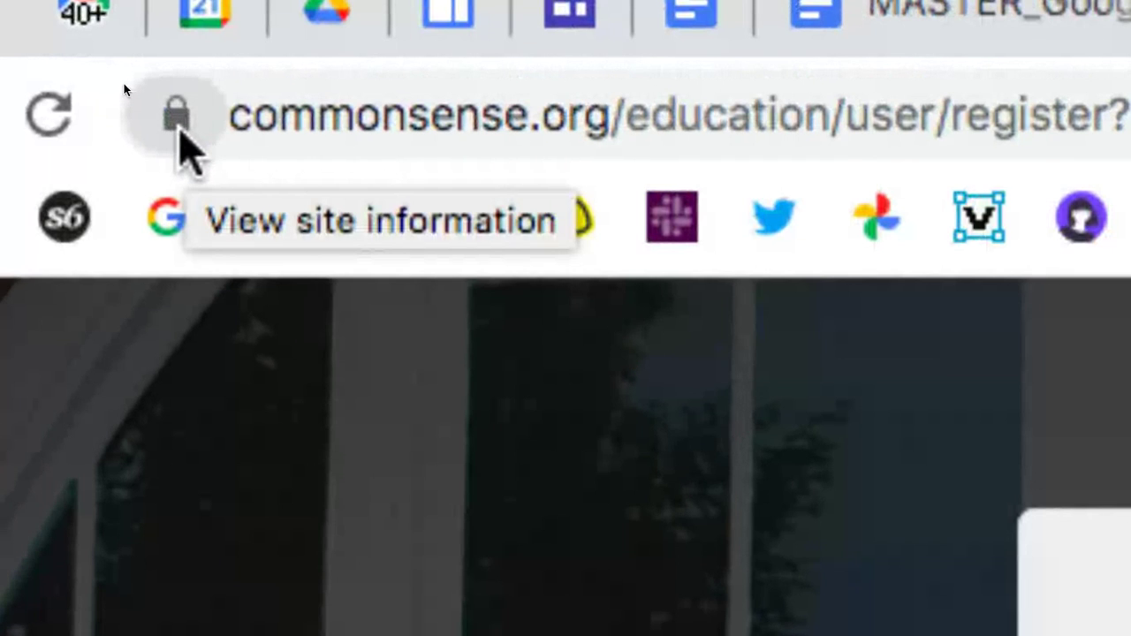
Step: Add the Common Sense Education page to the bookmarks bar directly after the Edu bookmark, and close the page
{"action": "left_click_drag", "start_coordinate": [179, 129], "coordinate": [295, 174]}
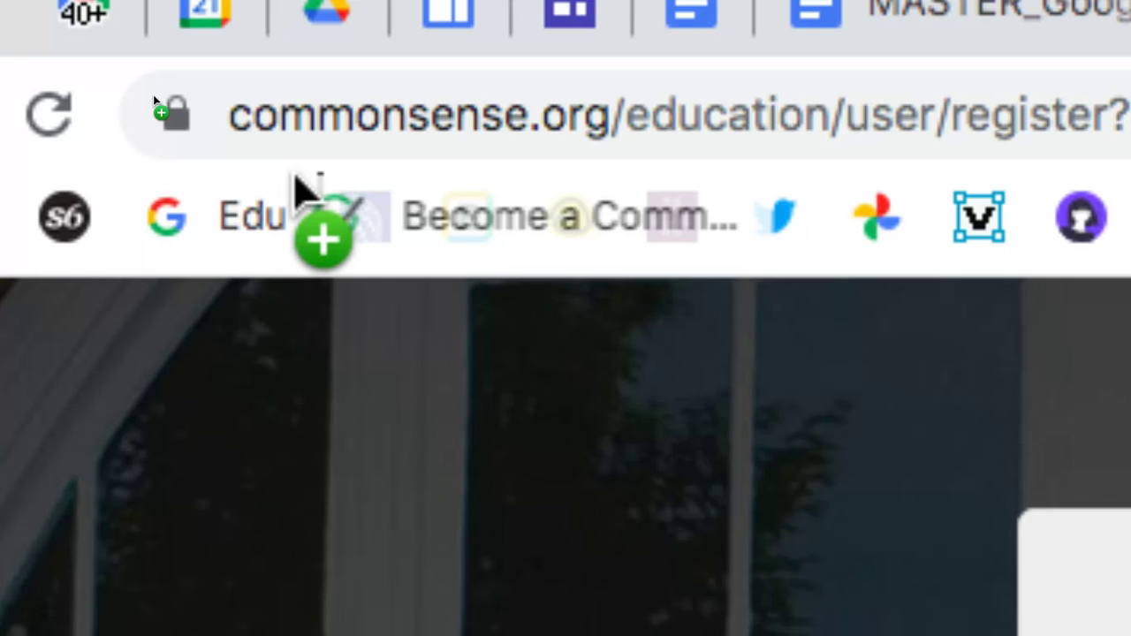
{"action": "mouse_move", "coordinate": [295, 174]}
{"action": "left_mouse_down"}
{"action": "mouse_move", "coordinate": [305, 235]}
{"action": "mouse_move", "coordinate": [299, 165]}
{"action": "mouse_move", "coordinate": [305, 174]}
{"action": "left_mouse_up"}
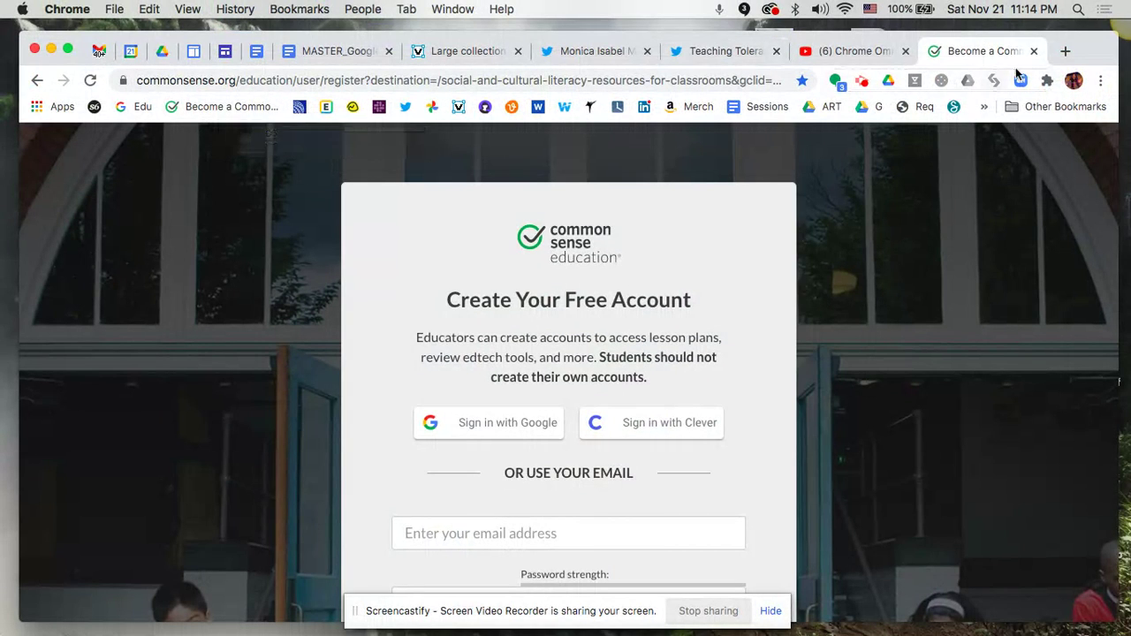
{"action": "left_click", "coordinate": [1032, 51]}
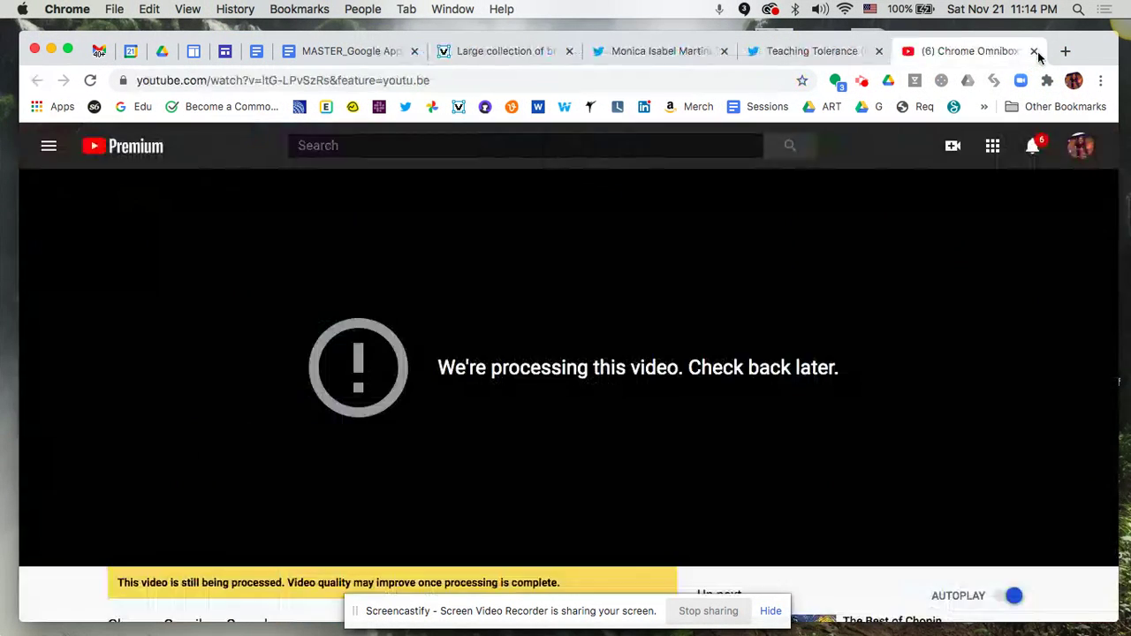
Step: Open the Become a Common Sense Education Member bookmark from the bookmarks bar in a new tab, and close that tab
{"action": "left_click", "coordinate": [1064, 52]}
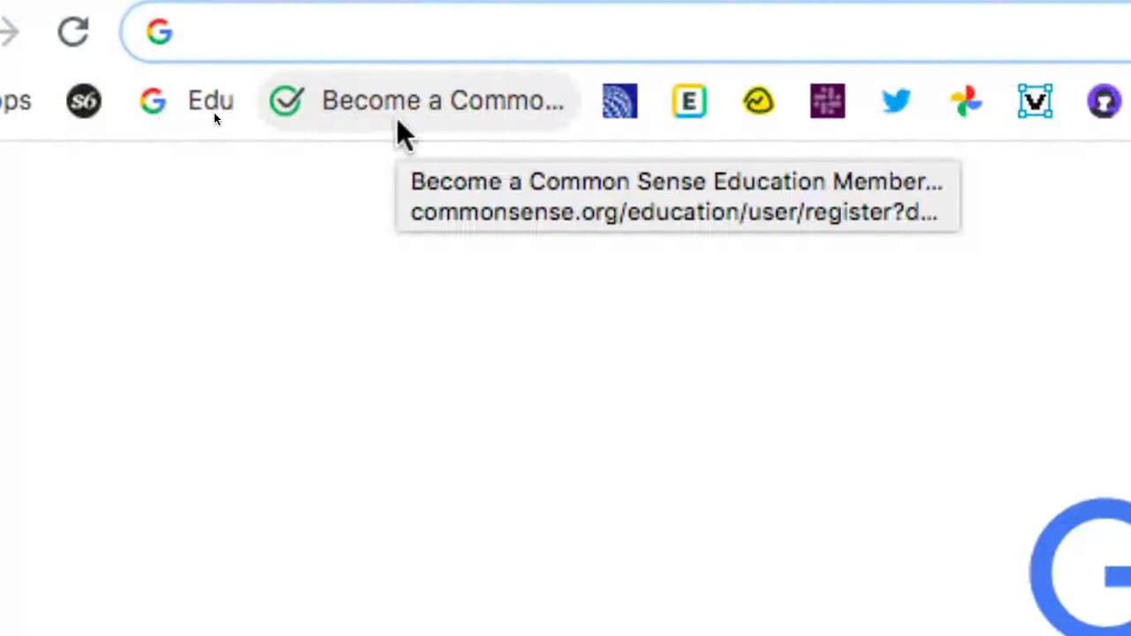
{"action": "left_click", "coordinate": [368, 105]}
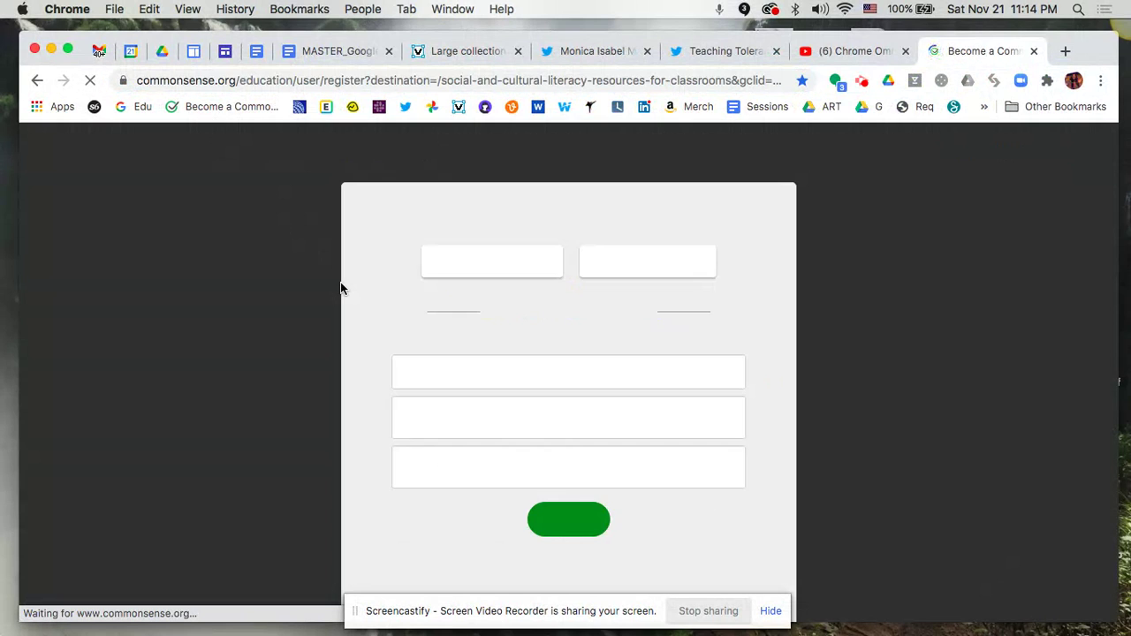
{"action": "left_click", "coordinate": [1034, 51]}
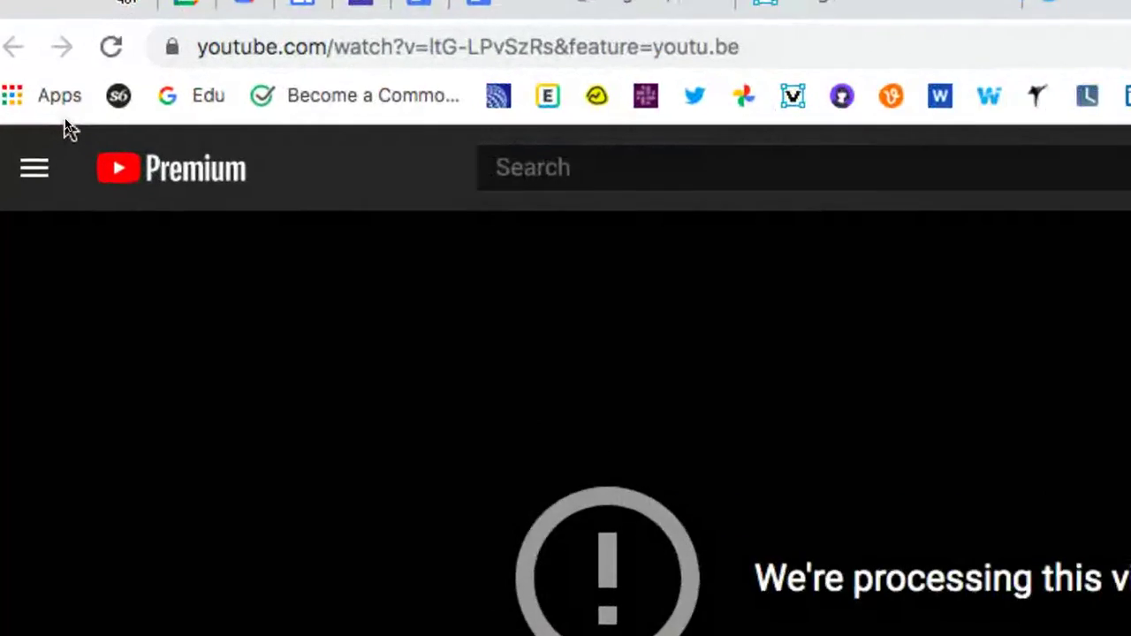
Step: Open the Common Sense Education bookmark in the current tab and rename that bookmark as CC
{"action": "left_click", "coordinate": [403, 104]}
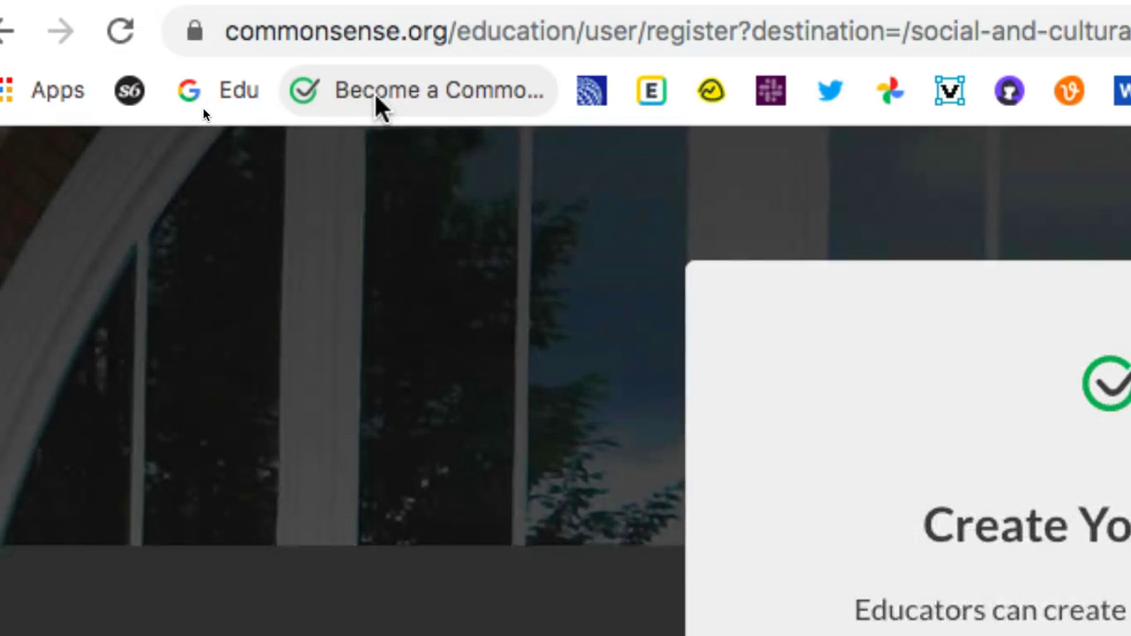
{"action": "right_click", "coordinate": [373, 91]}
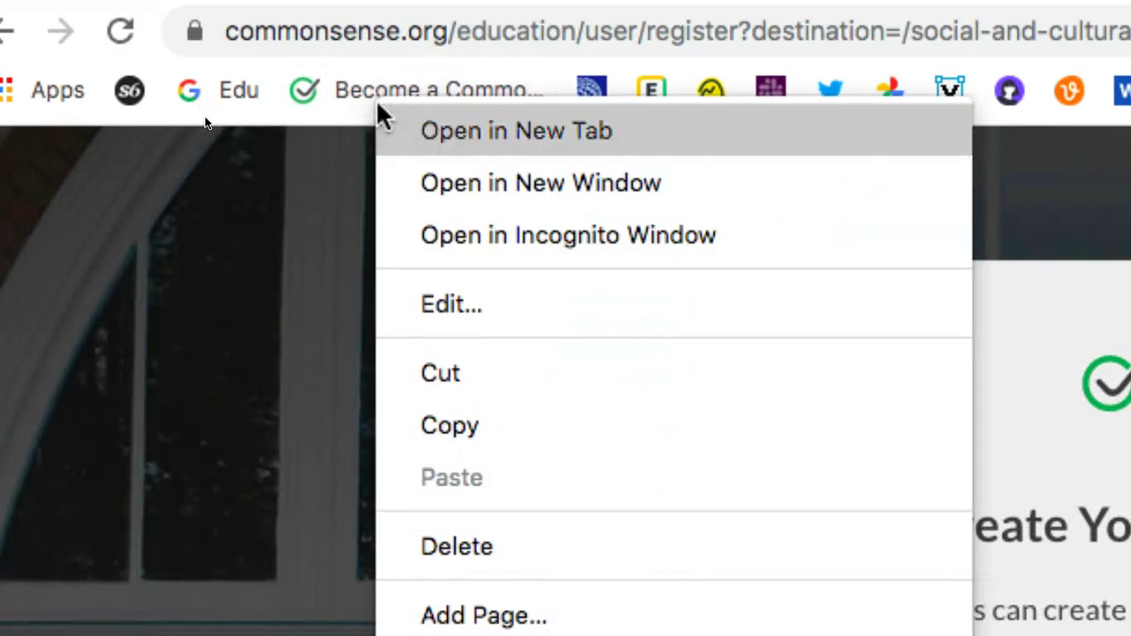
{"action": "left_click", "coordinate": [455, 305]}
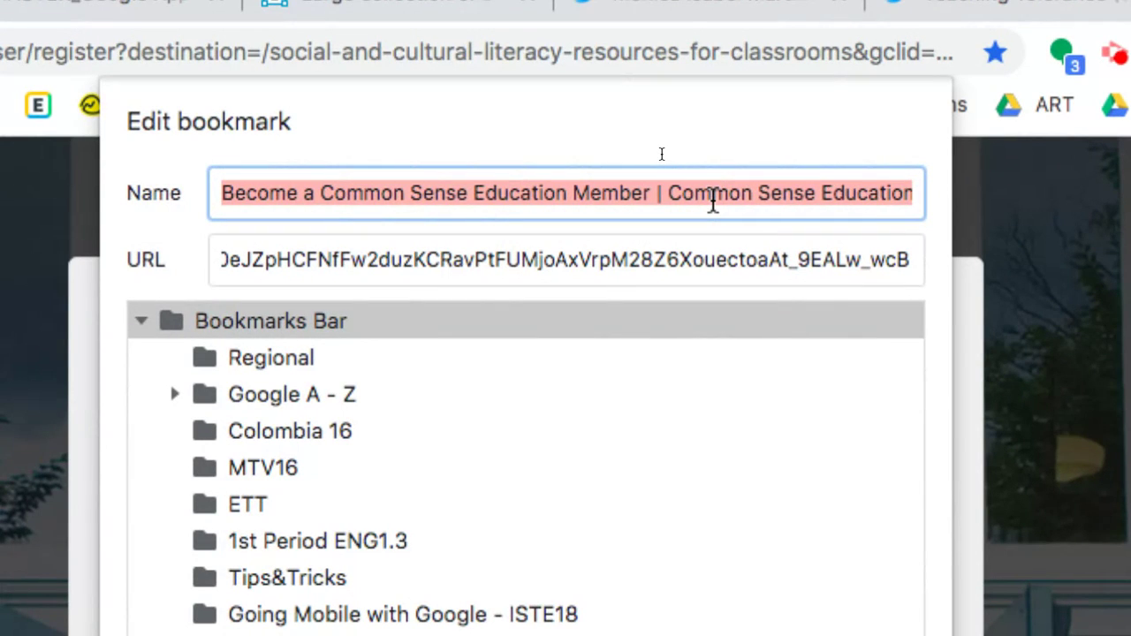
{"action": "type", "text": "CC"}
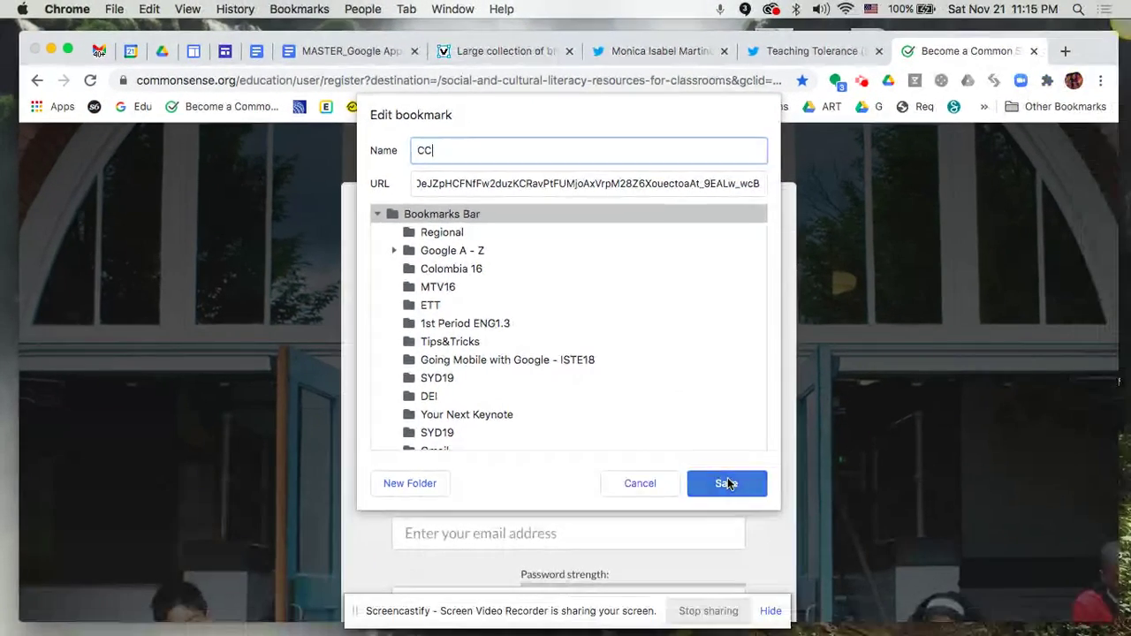
{"action": "left_click", "coordinate": [726, 483]}
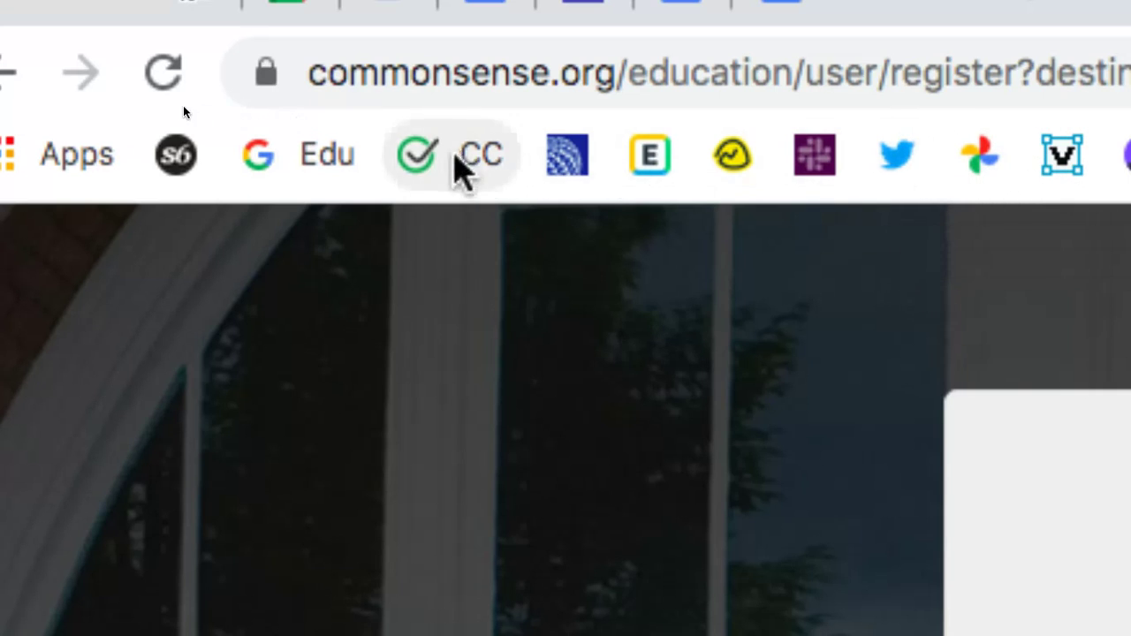
Step: Clear the CC bookmark's name and save it, leaving only its icon on the bookmarks bar
{"action": "right_click", "coordinate": [459, 169]}
{"action": "left_click", "coordinate": [538, 444]}
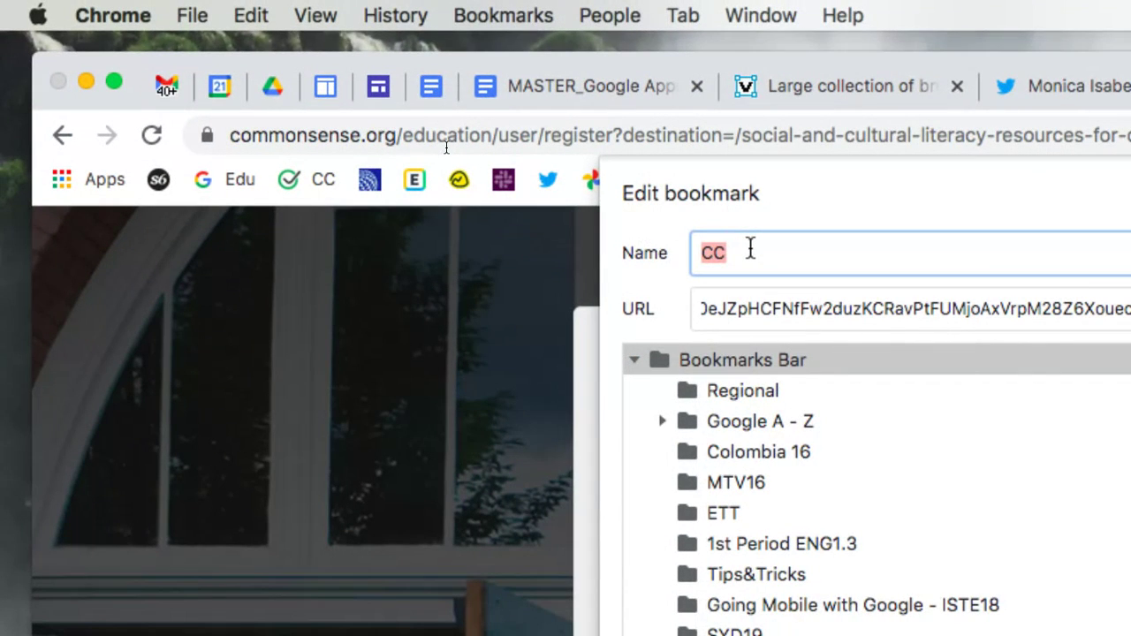
{"action": "key", "text": "BackSpace"}
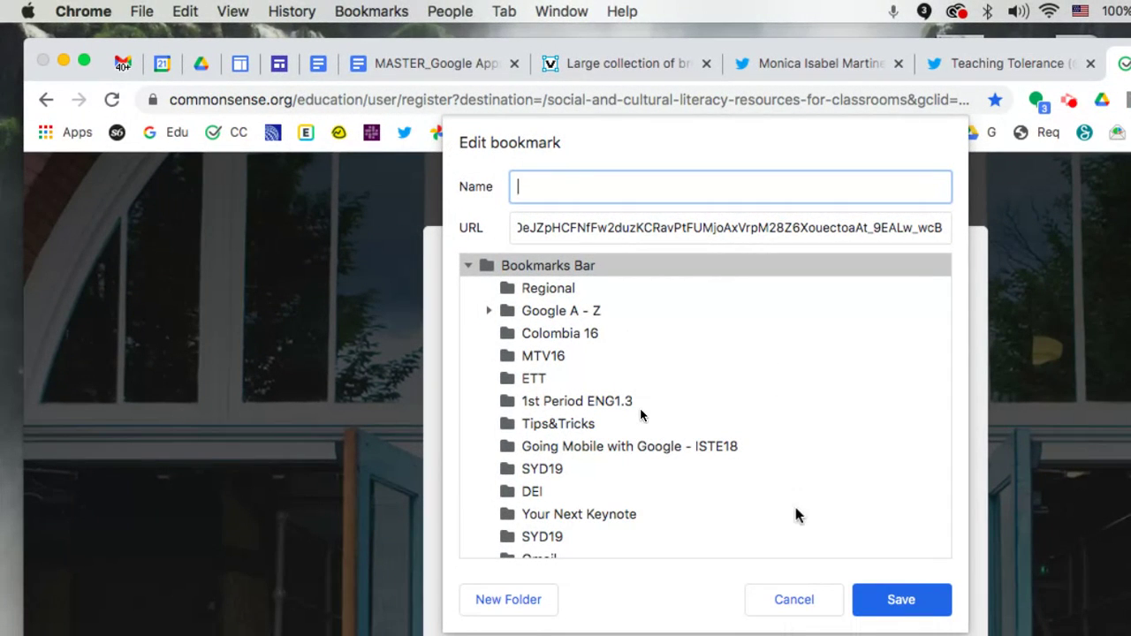
{"action": "left_click", "coordinate": [883, 602]}
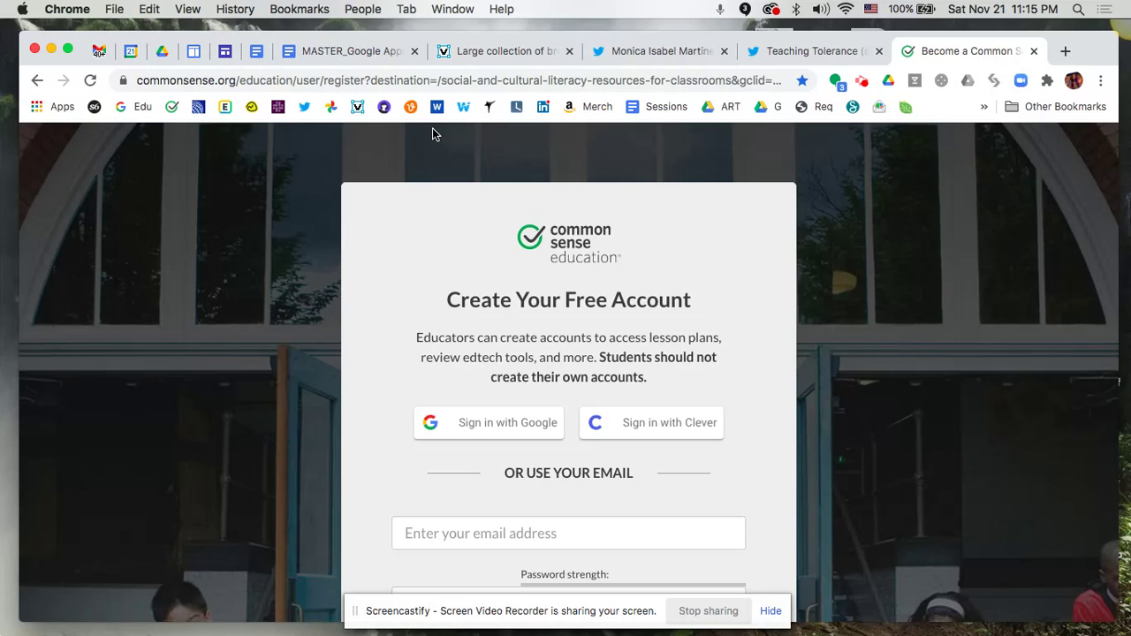
Step: Close the Common Sense Education page and delete its icon-only bookmark from the bookmarks bar
{"action": "left_click", "coordinate": [1035, 53]}
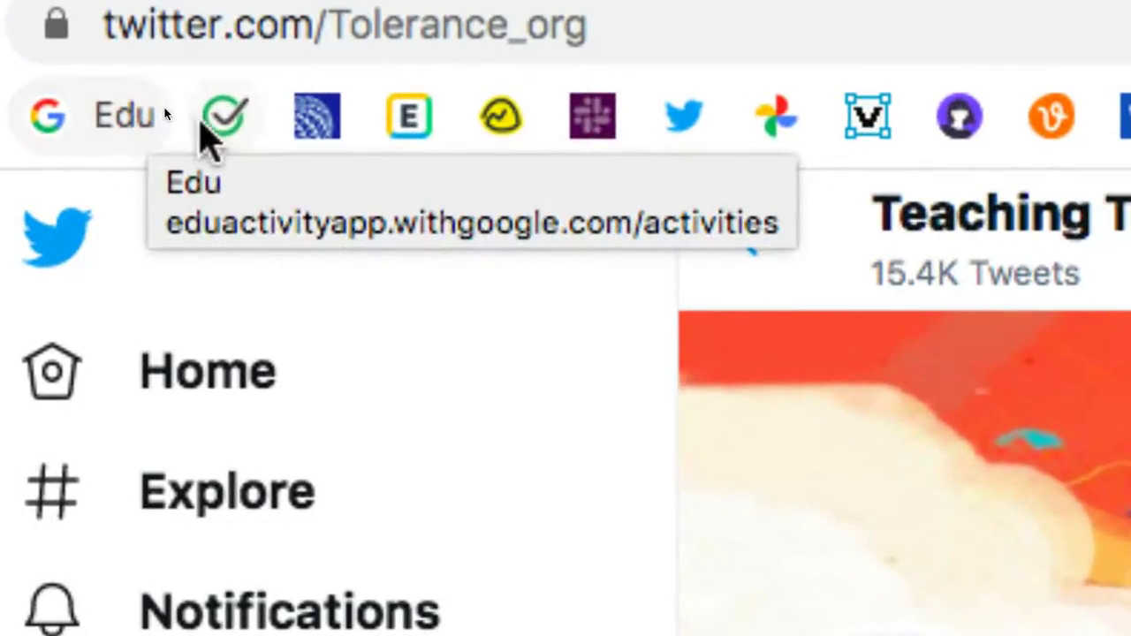
{"action": "right_click", "coordinate": [210, 128]}
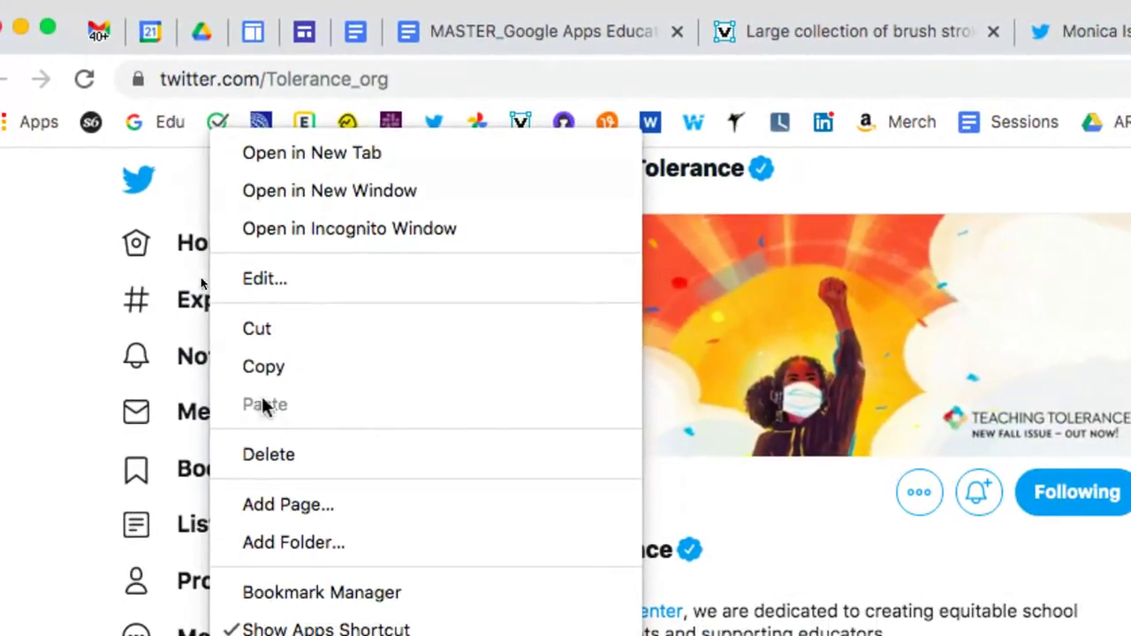
{"action": "left_click", "coordinate": [281, 458]}
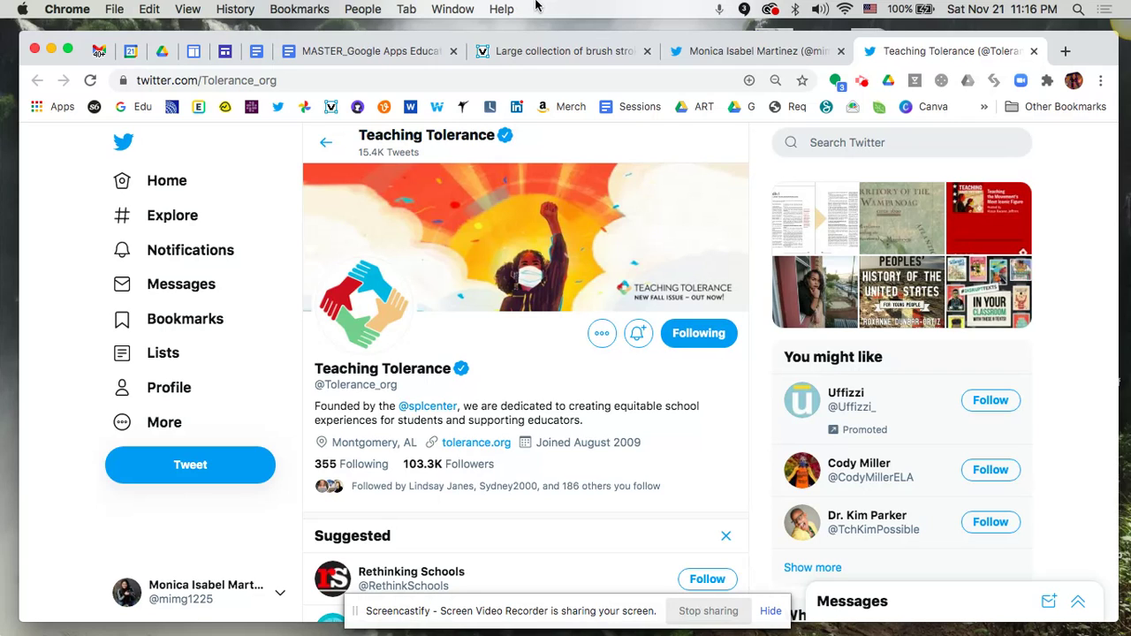
Step: Look up the Show Bookmarks Bar and Bookmark Manager commands among Chrome's bookmark options, and dismiss the list
{"action": "left_click", "coordinate": [1099, 80]}
{"action": "mouse_move", "coordinate": [1080, 241]}
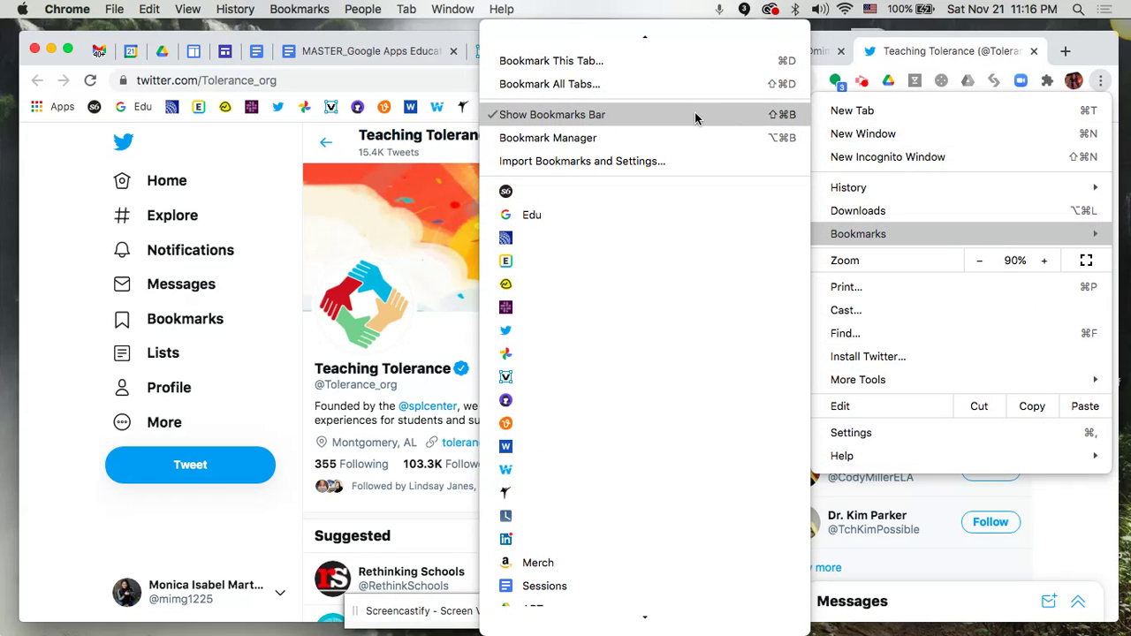
{"action": "left_click", "coordinate": [256, 186]}
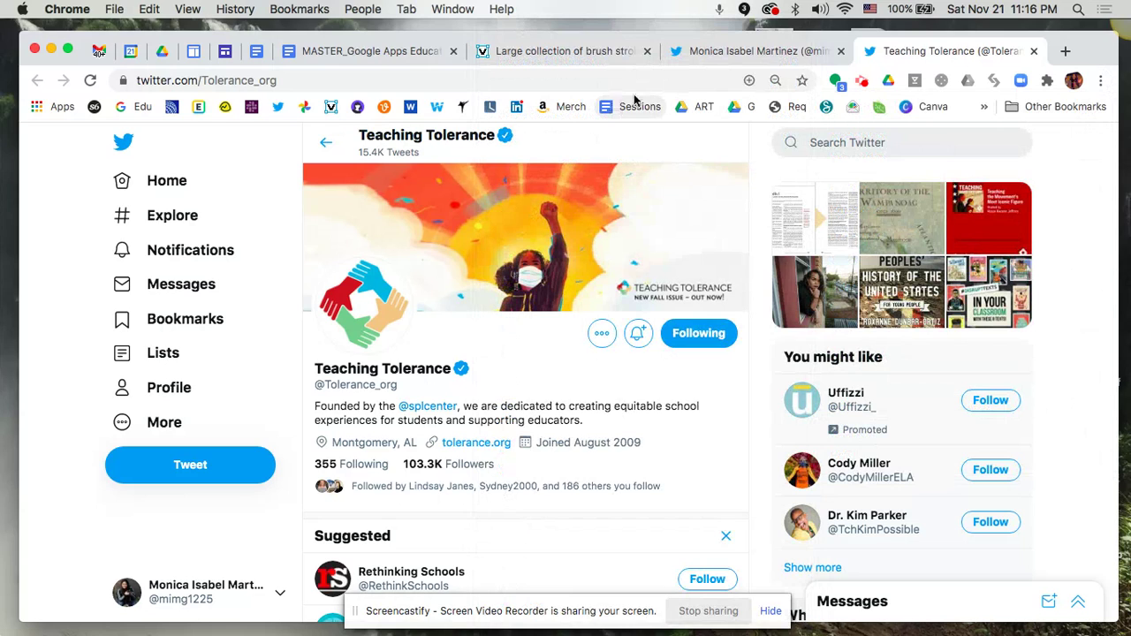
Step: Examine the commands available for the Teaching Tolerance Twitter tab, including Send to Your Devices, without applying any
{"action": "right_click", "coordinate": [884, 53]}
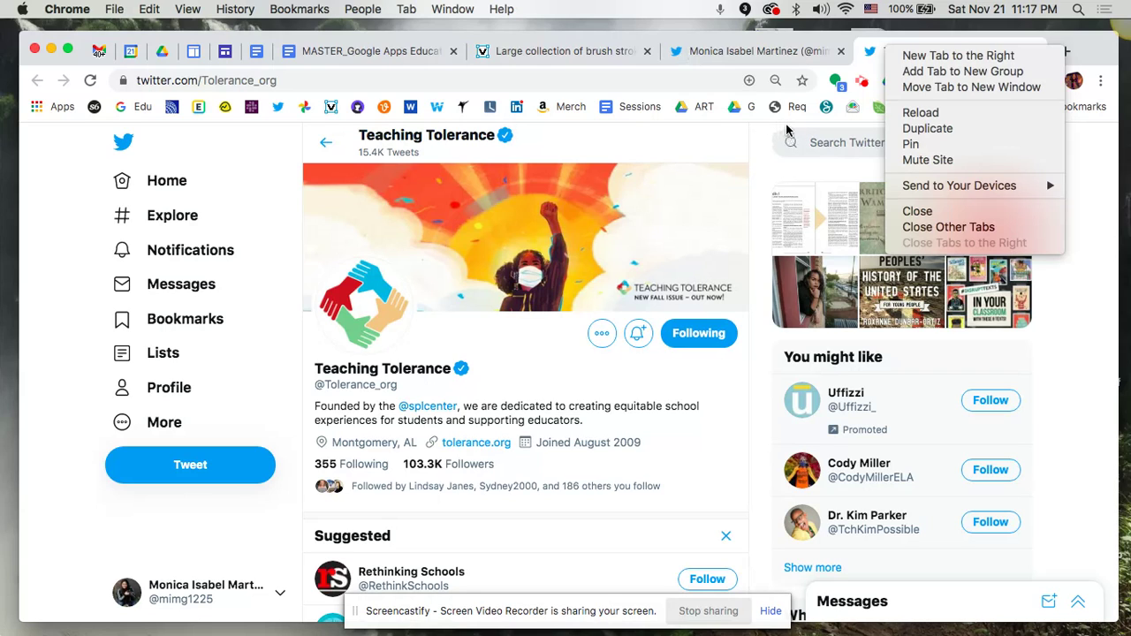
{"action": "mouse_move", "coordinate": [974, 189]}
{"action": "left_click", "coordinate": [695, 86]}
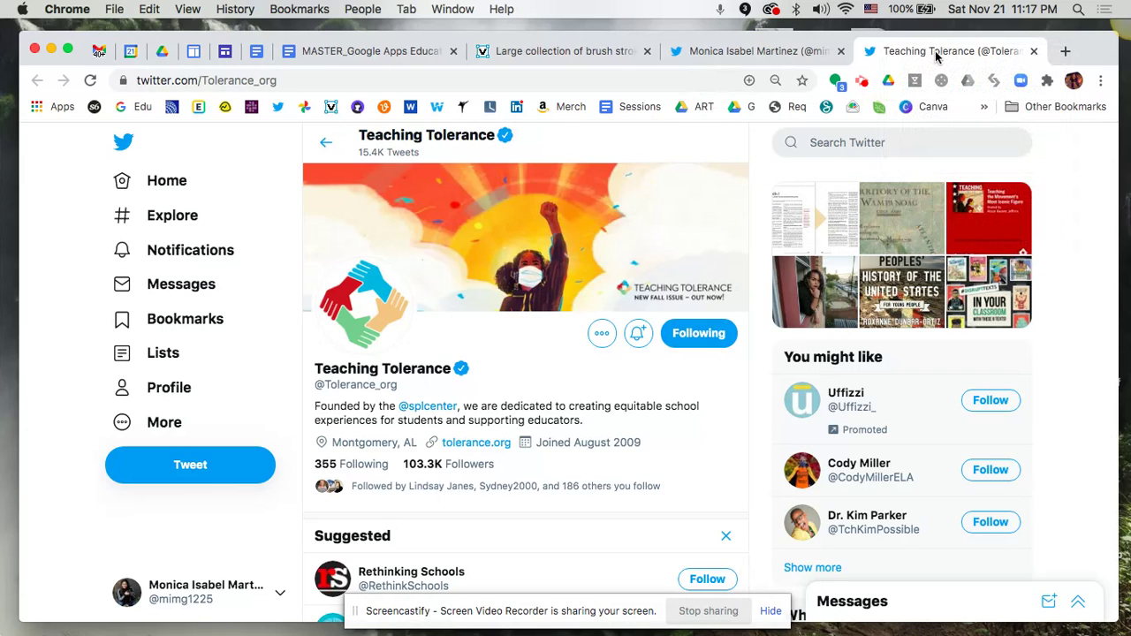